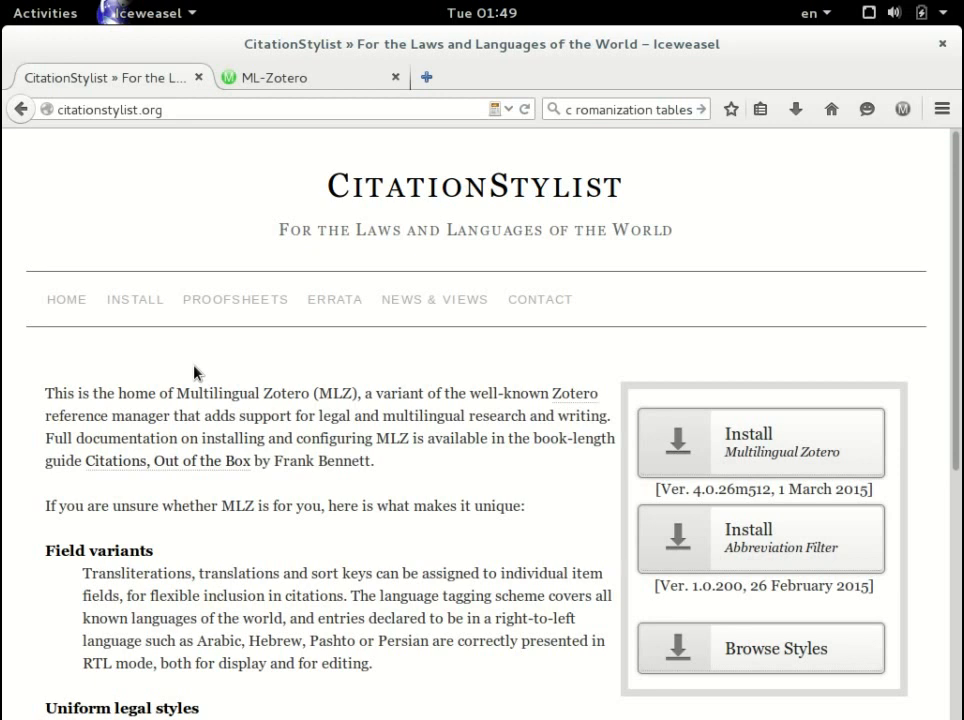
- Switch to the open ML-Zotero page and create a new Book item in My Library
drag(180, 393, 358, 393)
click(275, 77)
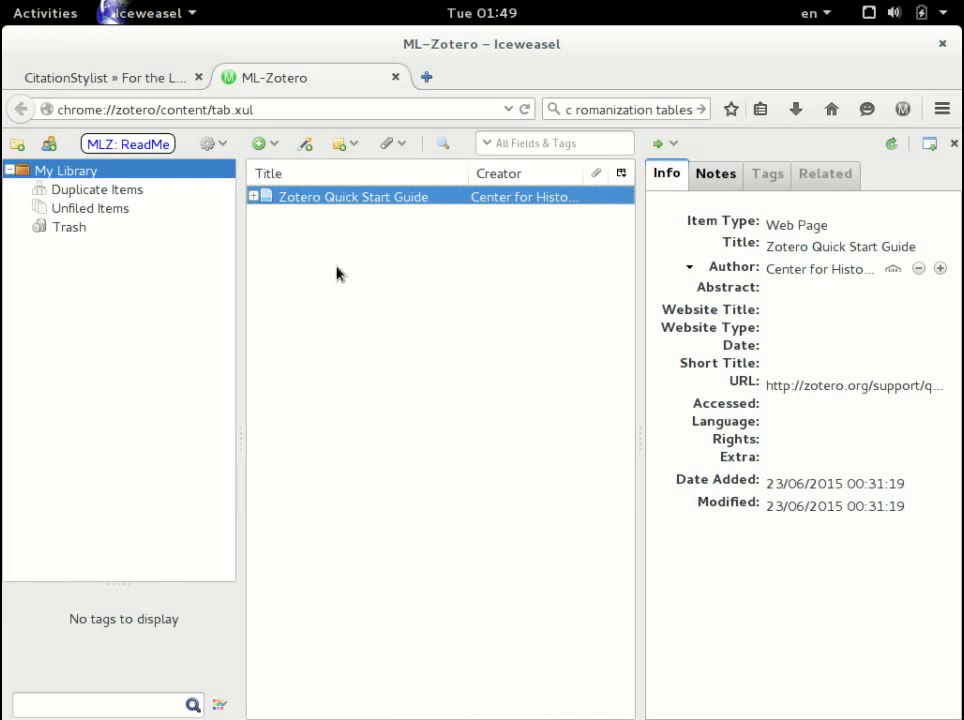
click(259, 144)
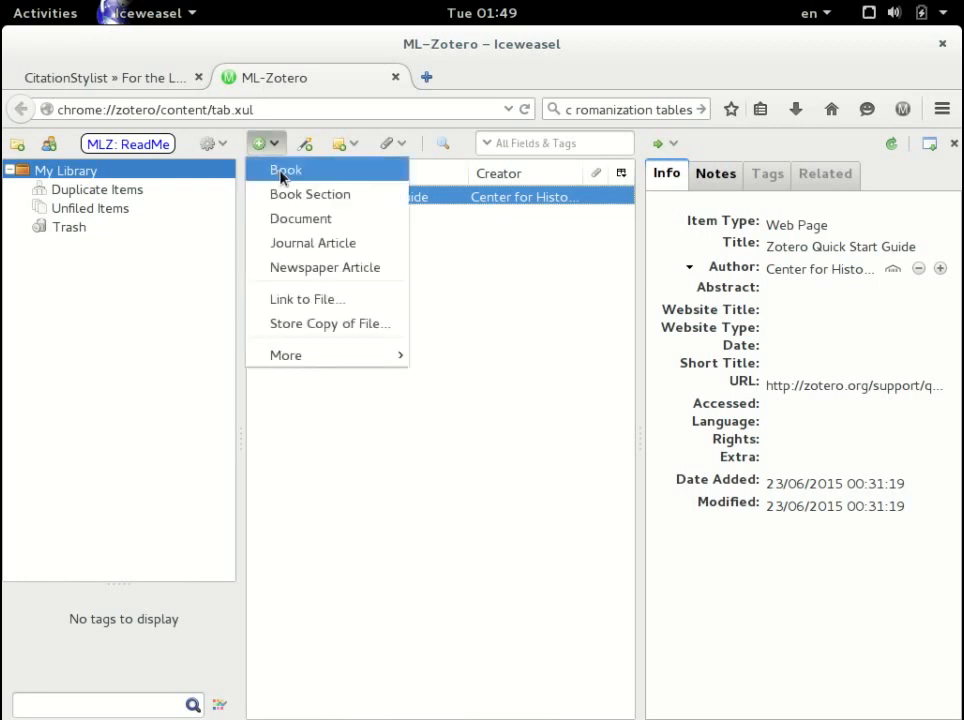
click(283, 172)
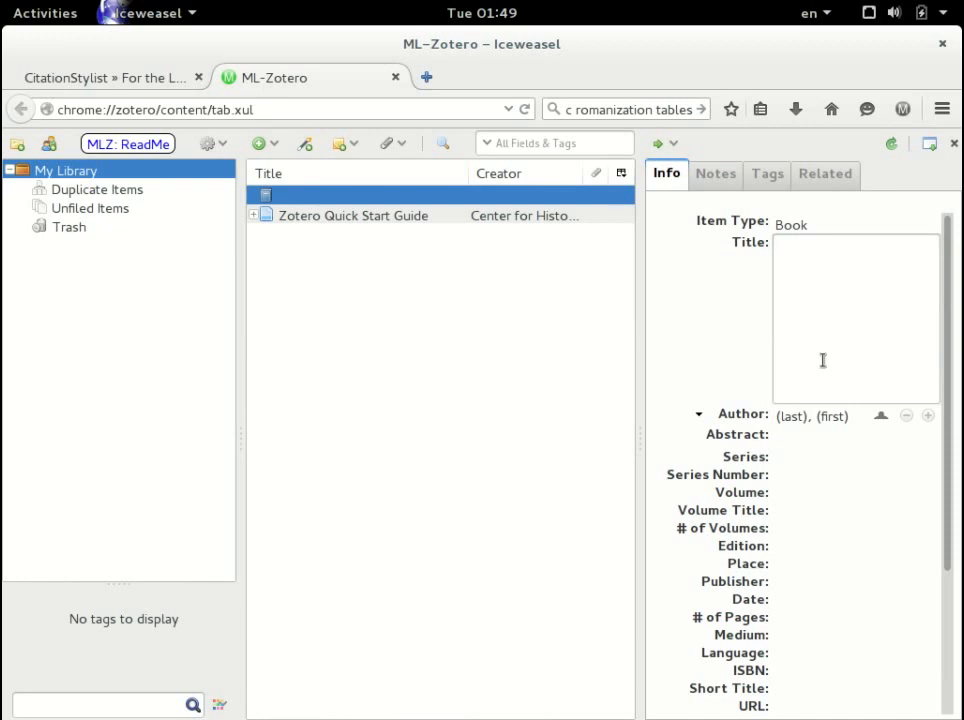
- Enter 中國歷史便覽 as the book's title and set the title field's language to zh
key(ctrl+space)
key(ctrl+space)
text(zgibg)
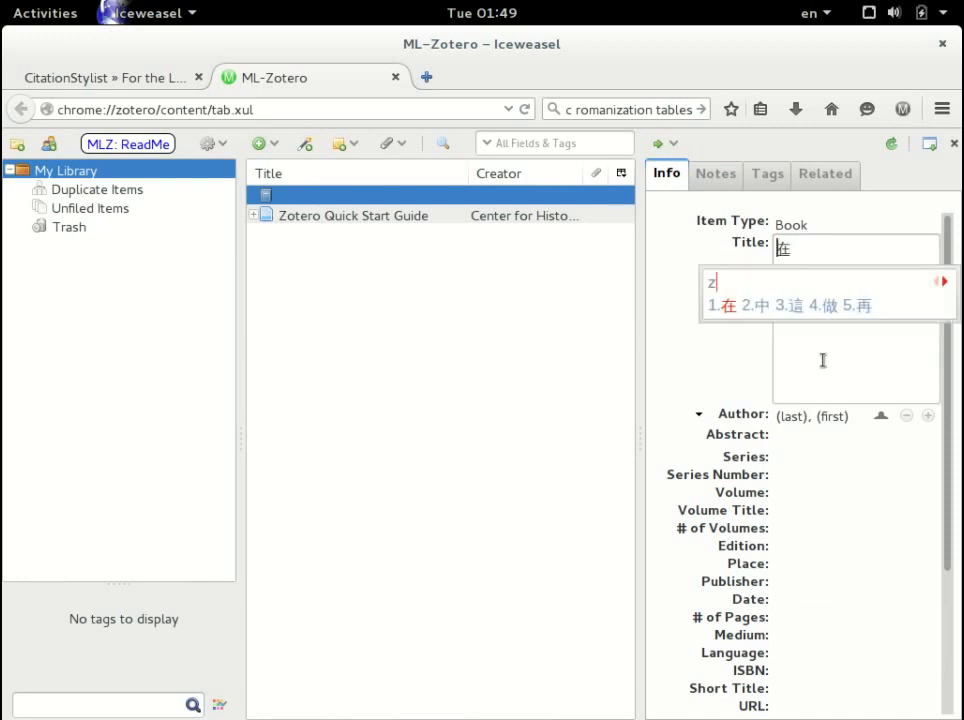
key(BackSpace)
key(BackSpace)
key(BackSpace)
key(BackSpace)
text(hongguo lishi bian)
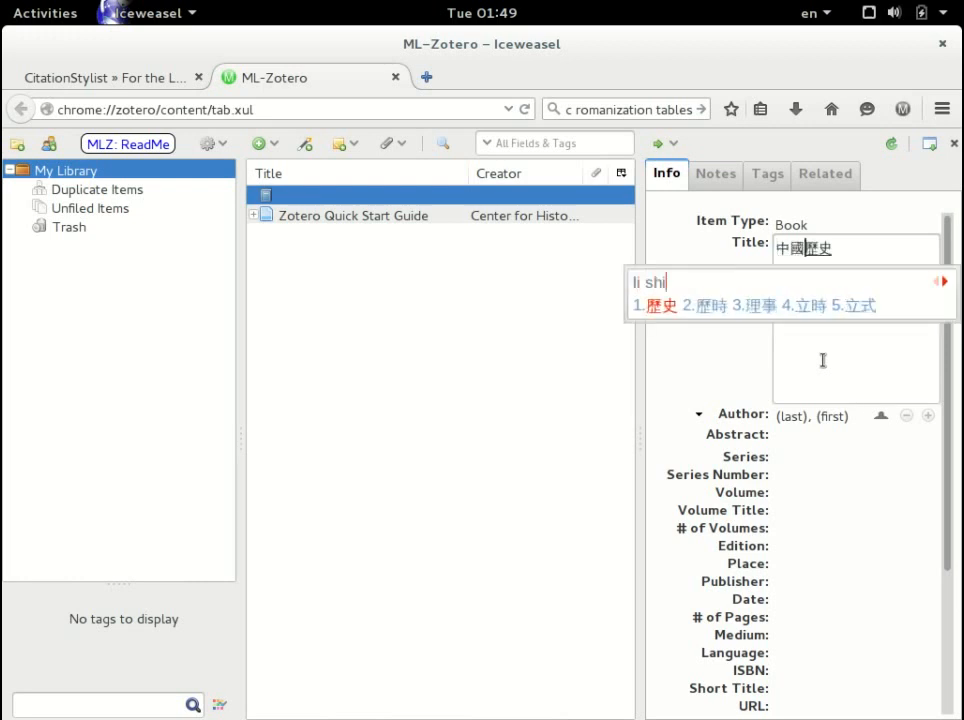
text(lan)
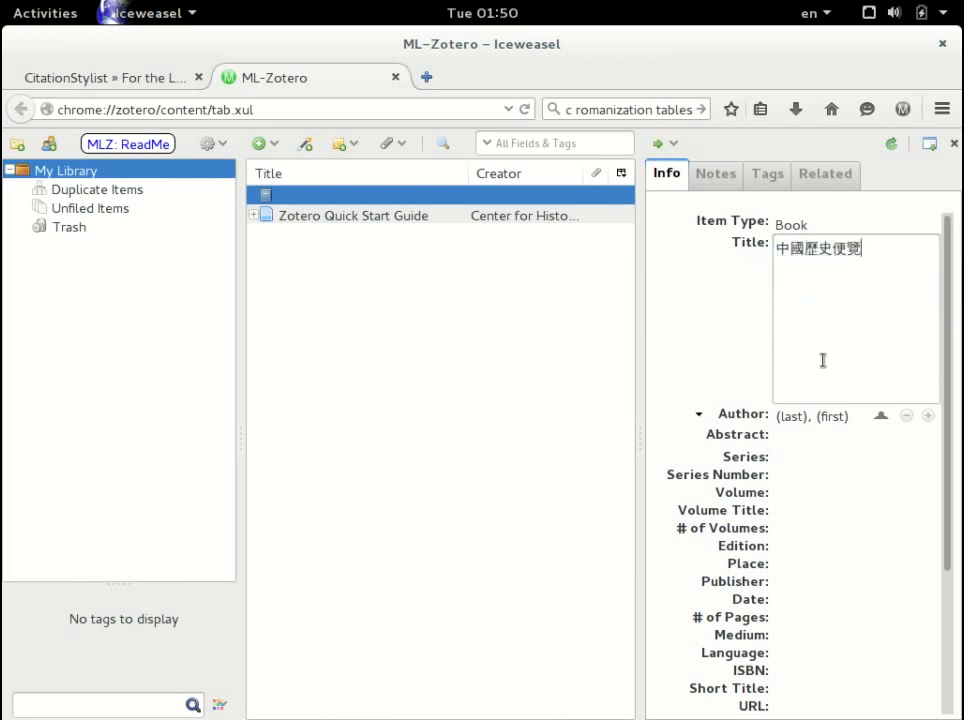
key(Tab)
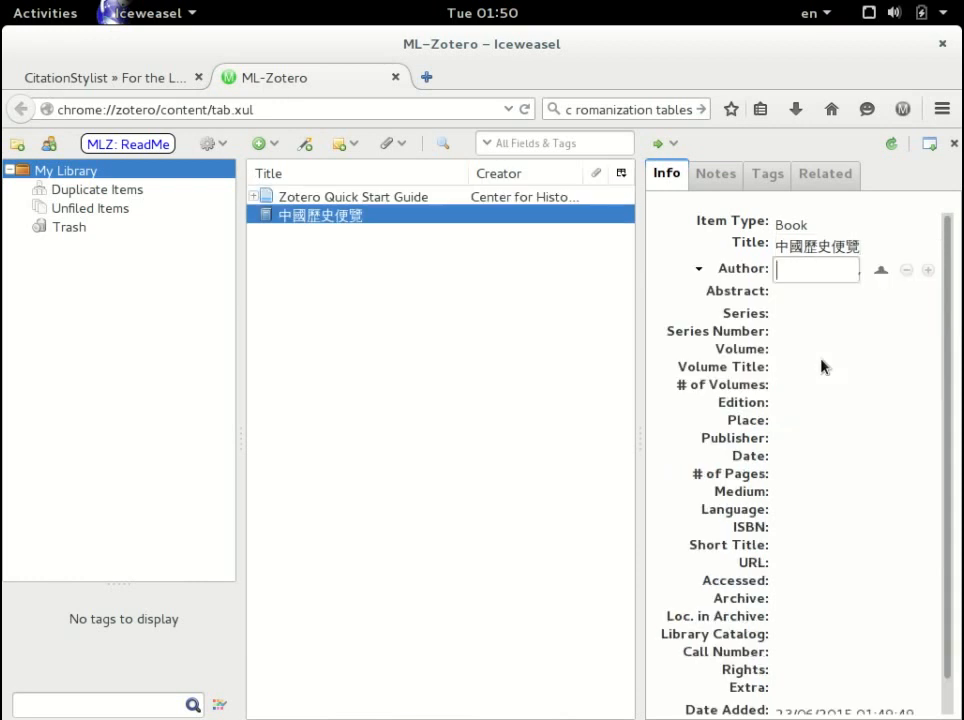
click(746, 251)
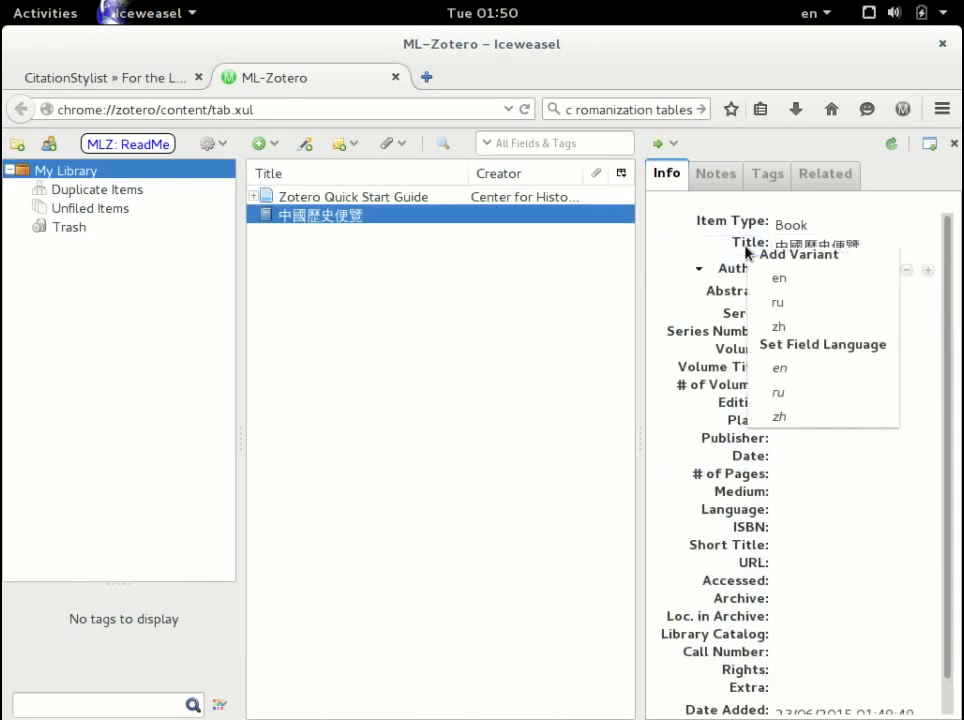
click(808, 417)
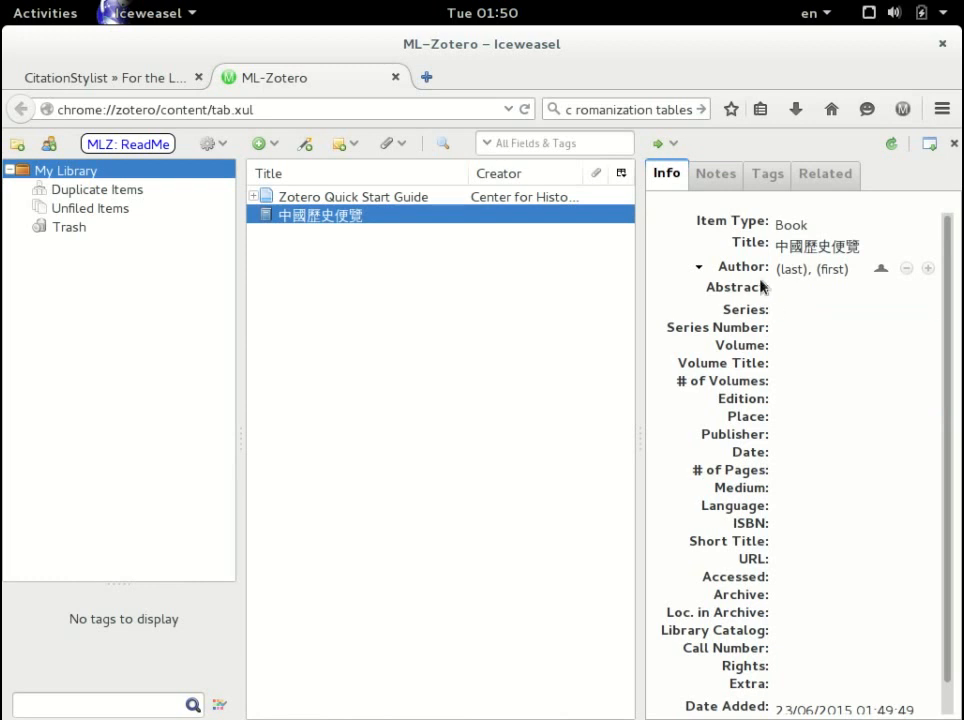
- Add a pallady variant of the title reading "Чжунго лиши бяньлань"
click(753, 243)
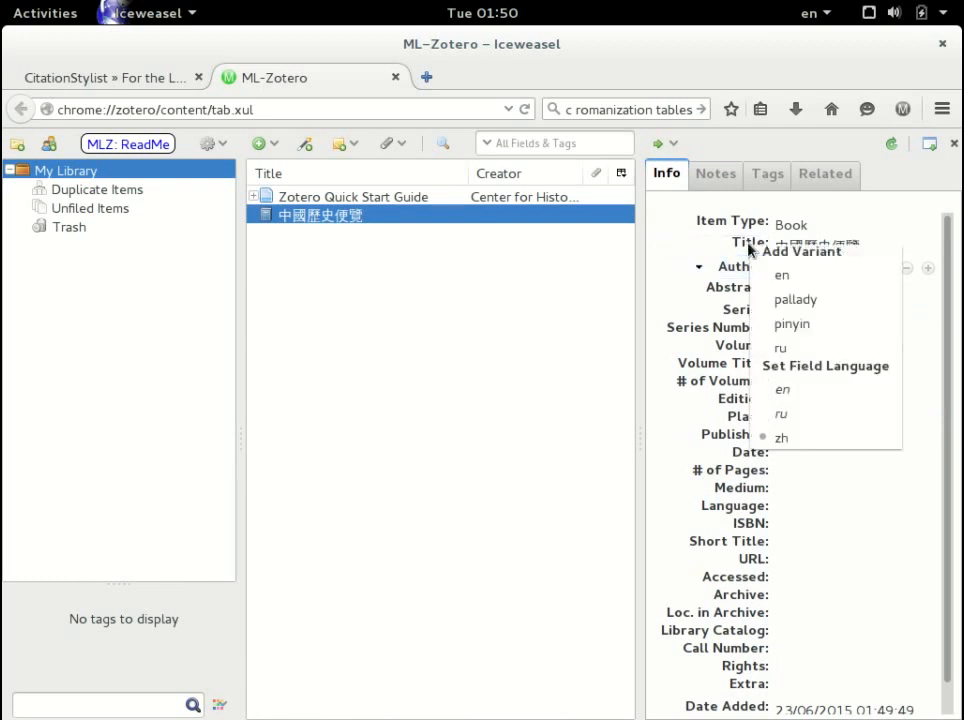
click(806, 300)
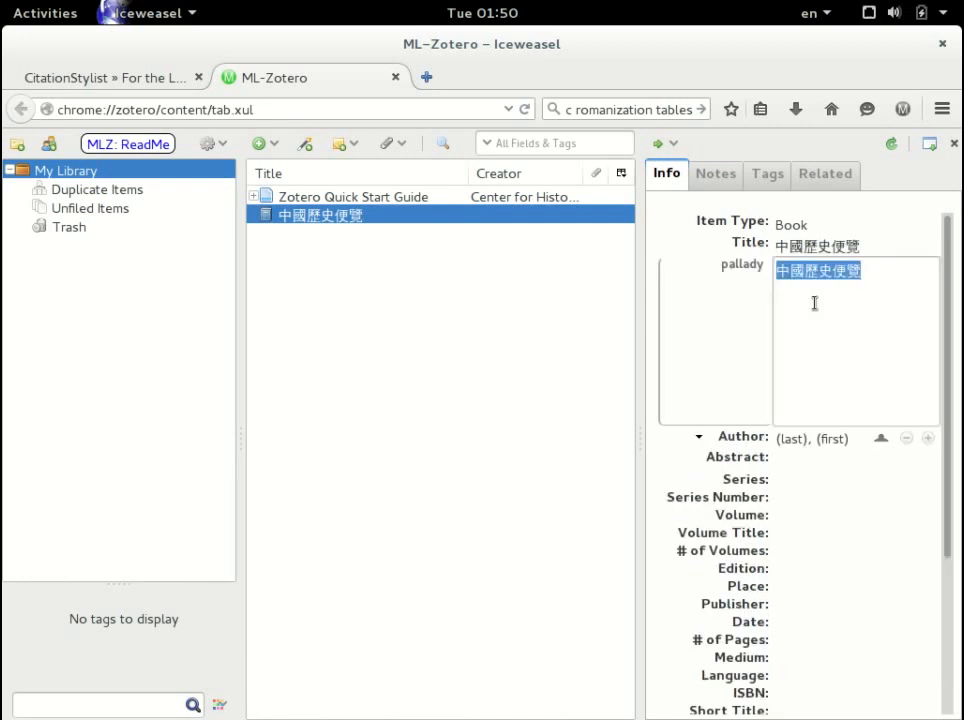
key(super+space)
key(super+space)
text(Чжунго)
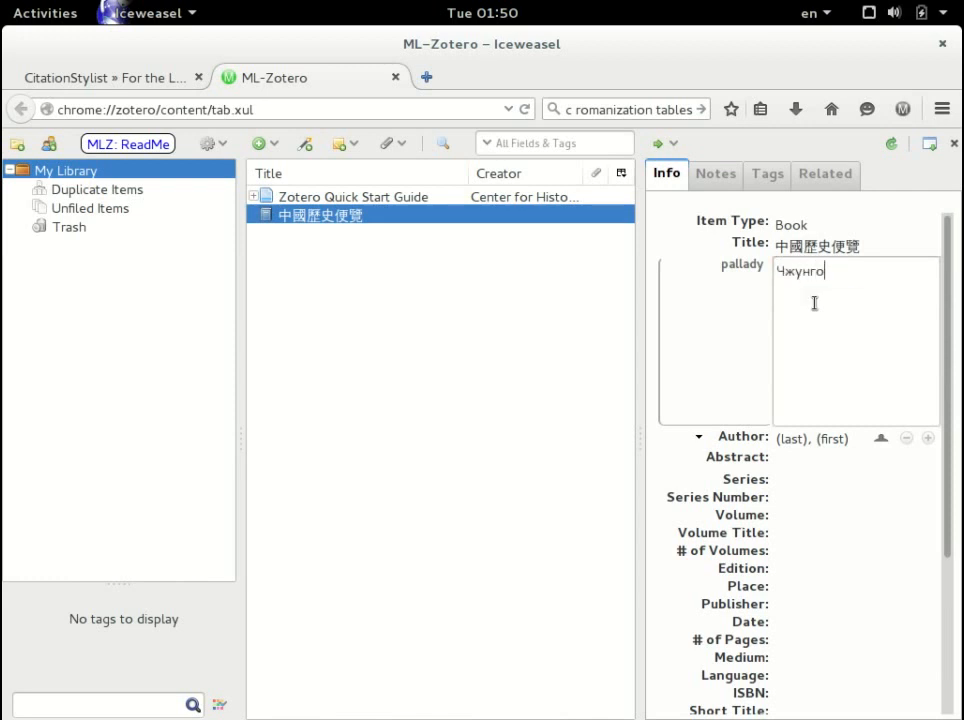
text( пиши бяньлань)
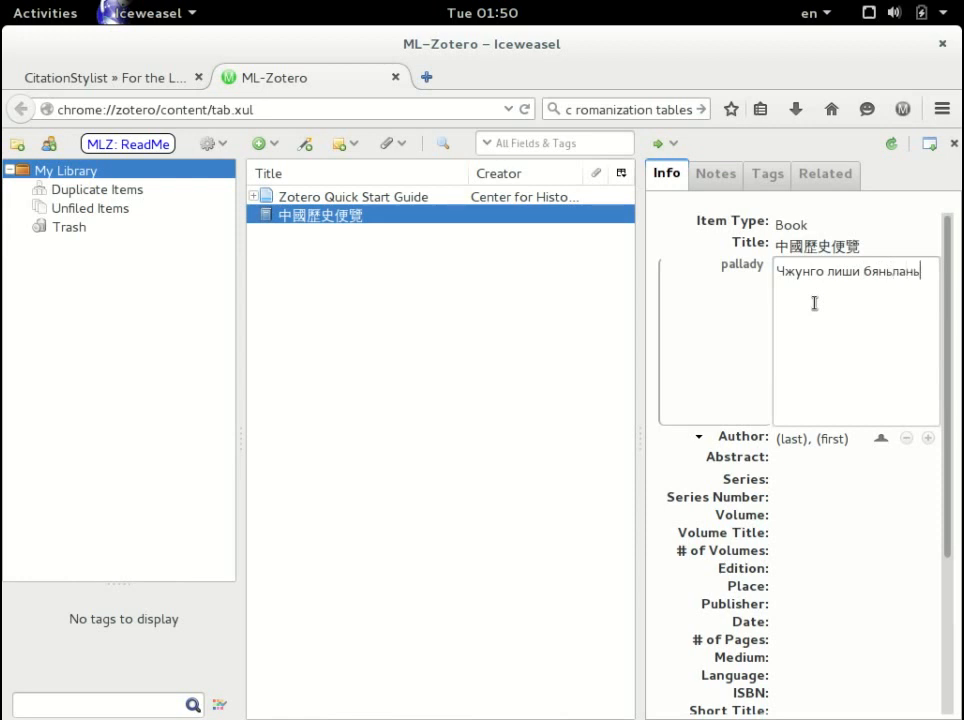
key(Tab)
- Add a pinyin variant of the title reading "Zhongguo lishi bianlan"
click(693, 242)
click(790, 295)
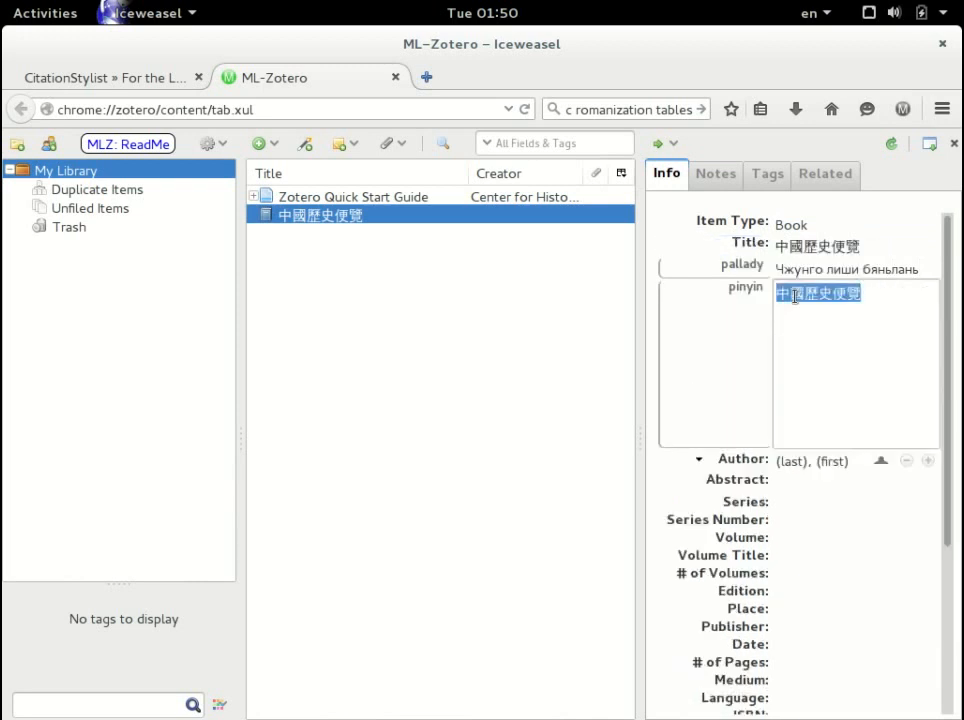
text(Zh)
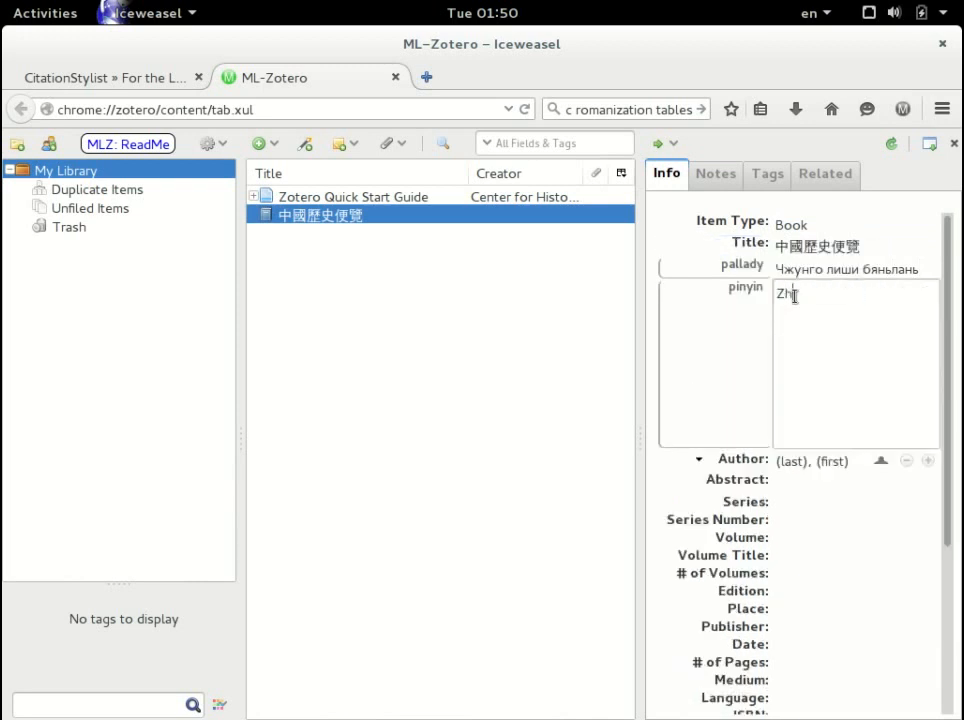
text(ongguo lishi bianlan)
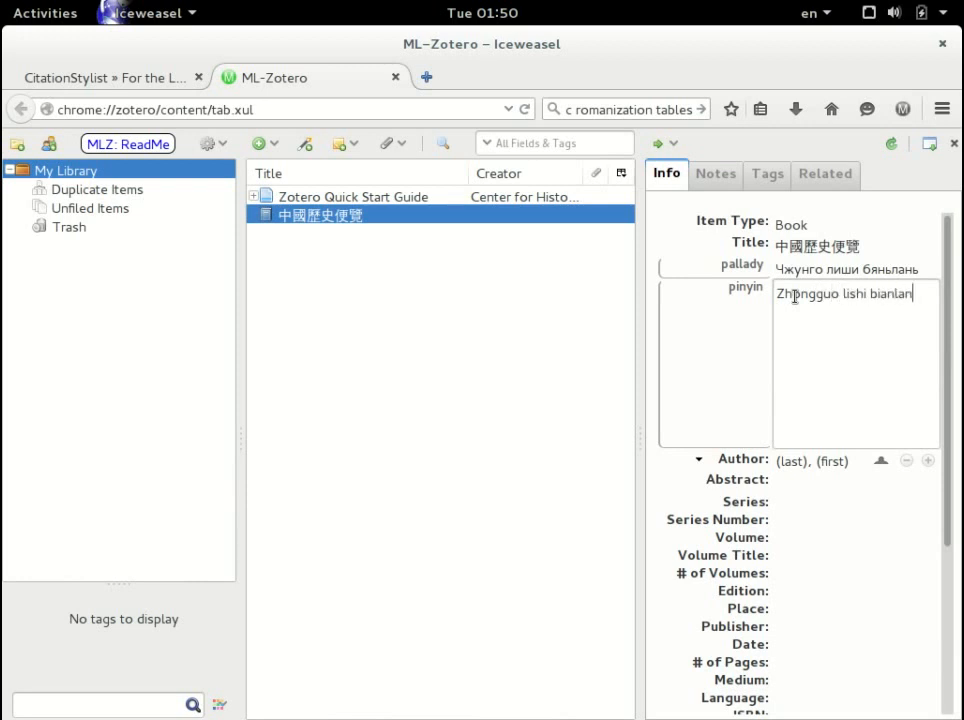
key(Tab)
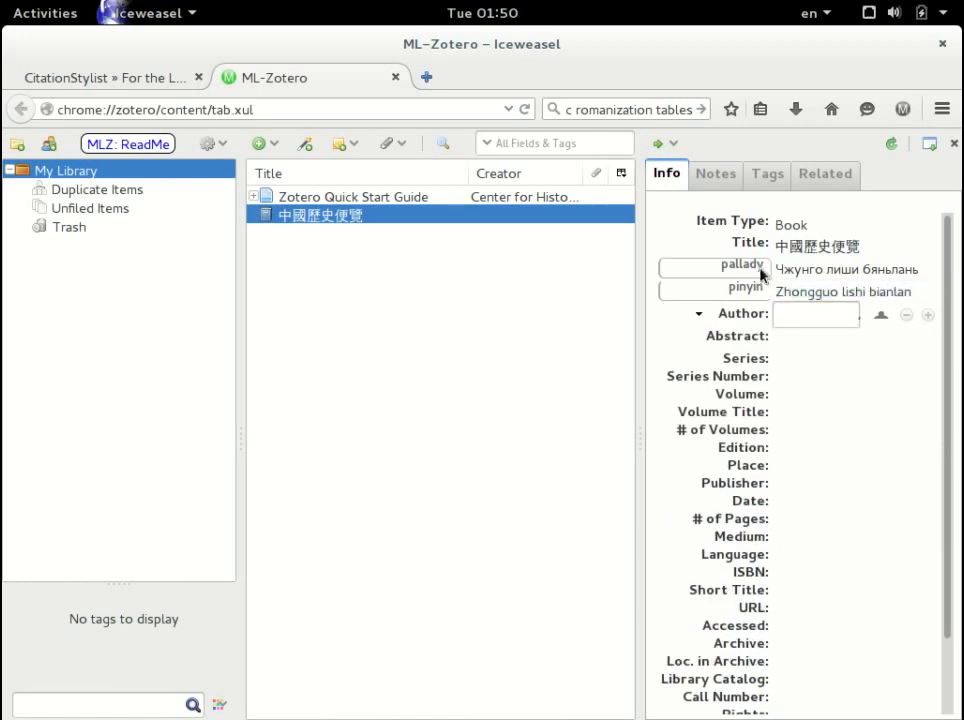
- Add an en variant of the title reading "The manual of Chinese history"
click(748, 249)
click(780, 277)
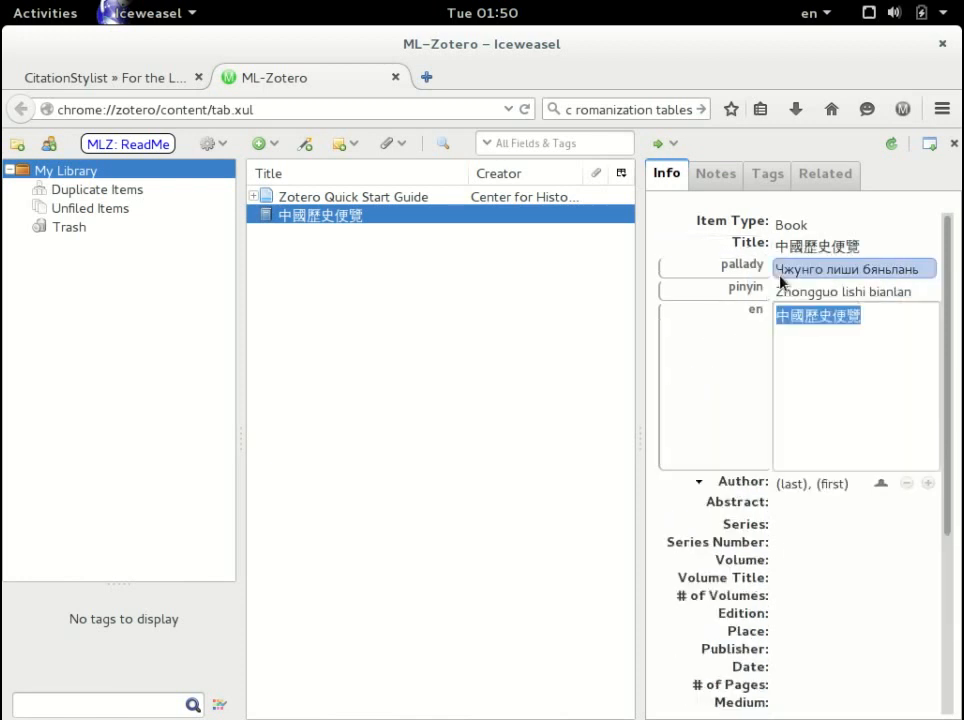
text(The man)
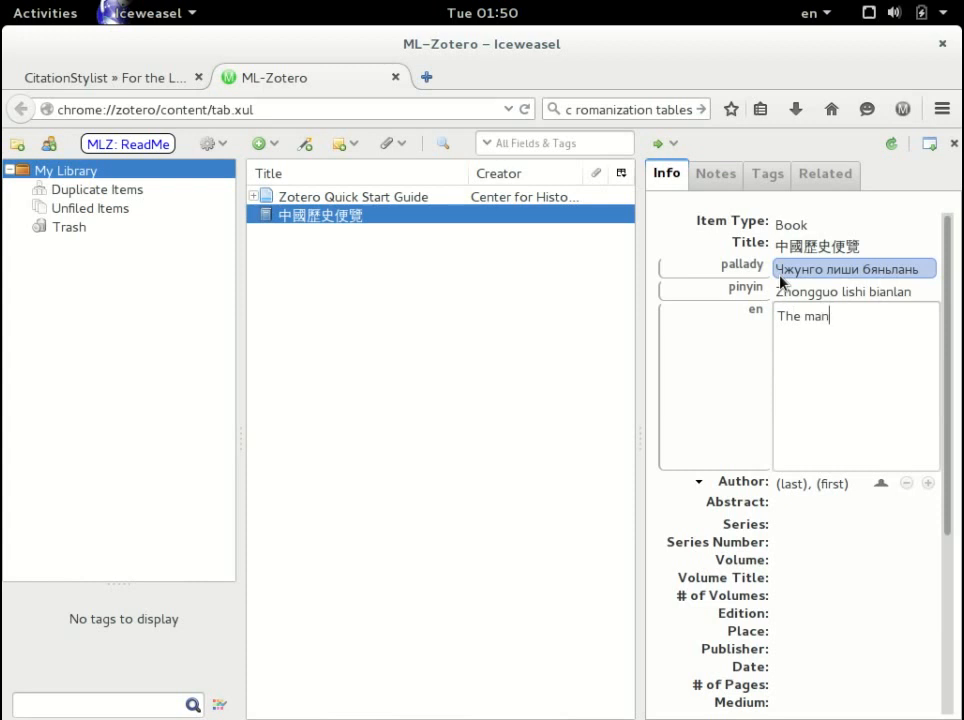
text(ual of Chinese history)
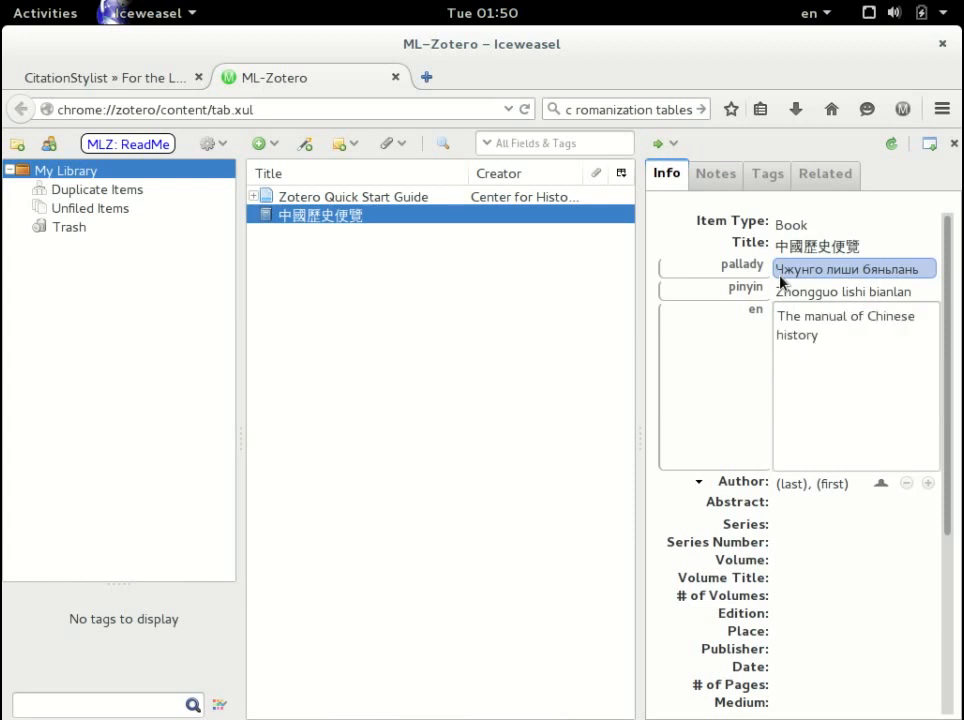
key(Tab)
- Add a ru variant of the title reading "Справочник по истории Китая"
click(760, 253)
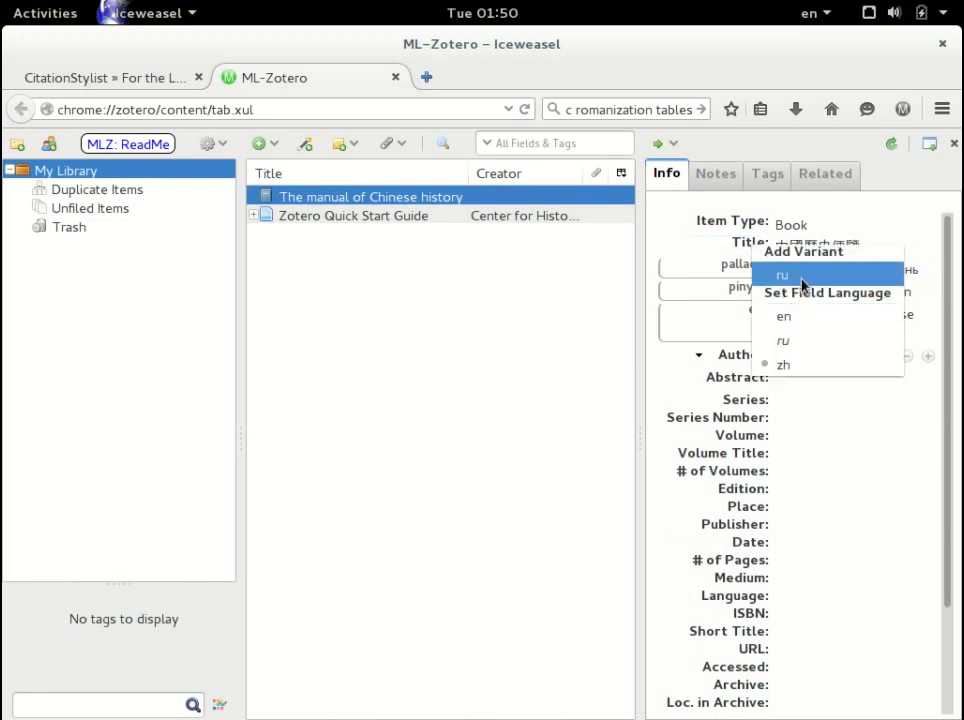
click(790, 274)
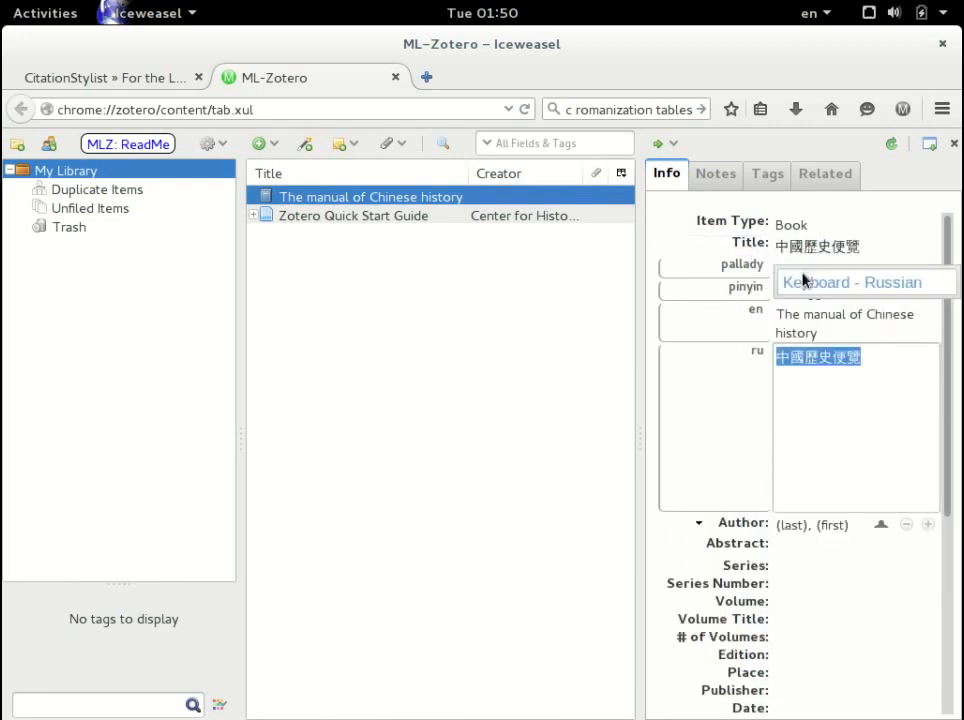
text(Руководст)
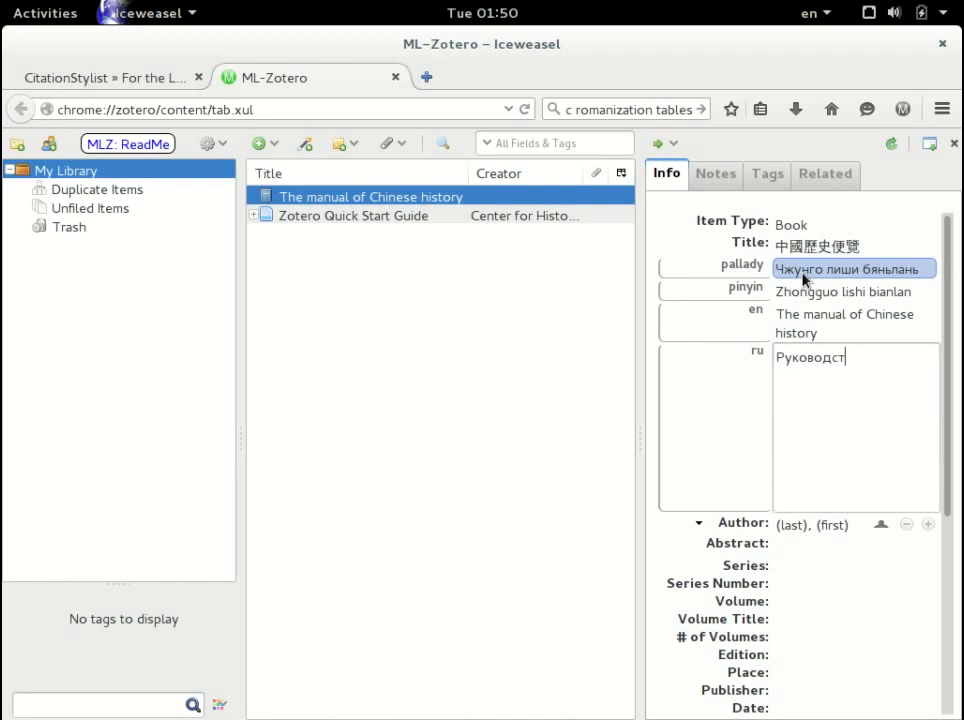
key(ctrl+BackSpace)
text(Справочник по истории Китая)
key(Tab)
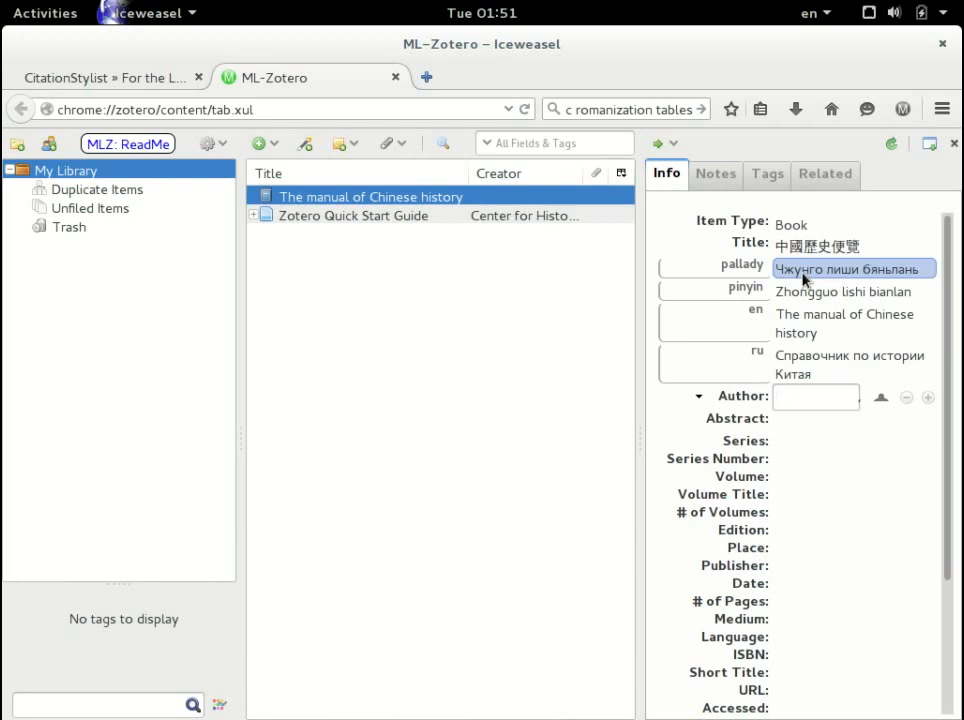
- Enter the author's full name in Chinese characters using Google Pinyin input and set the author field's language to zh
key(ctrl+shift)
key(ctrl+shift)
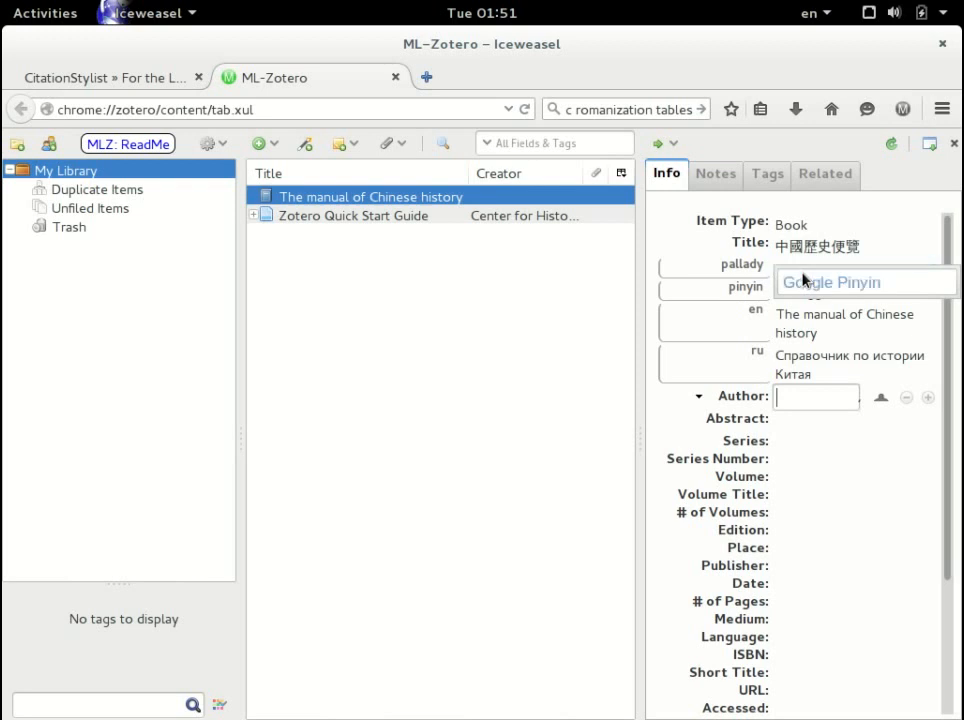
text(zhang)
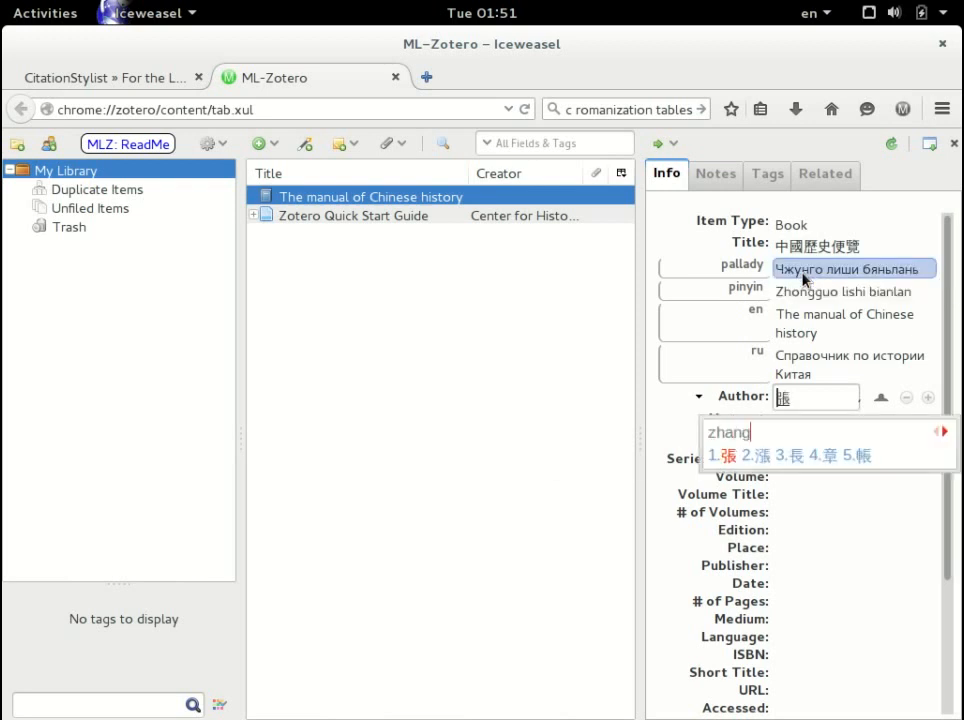
key(space)
key(Down)
key(Return)
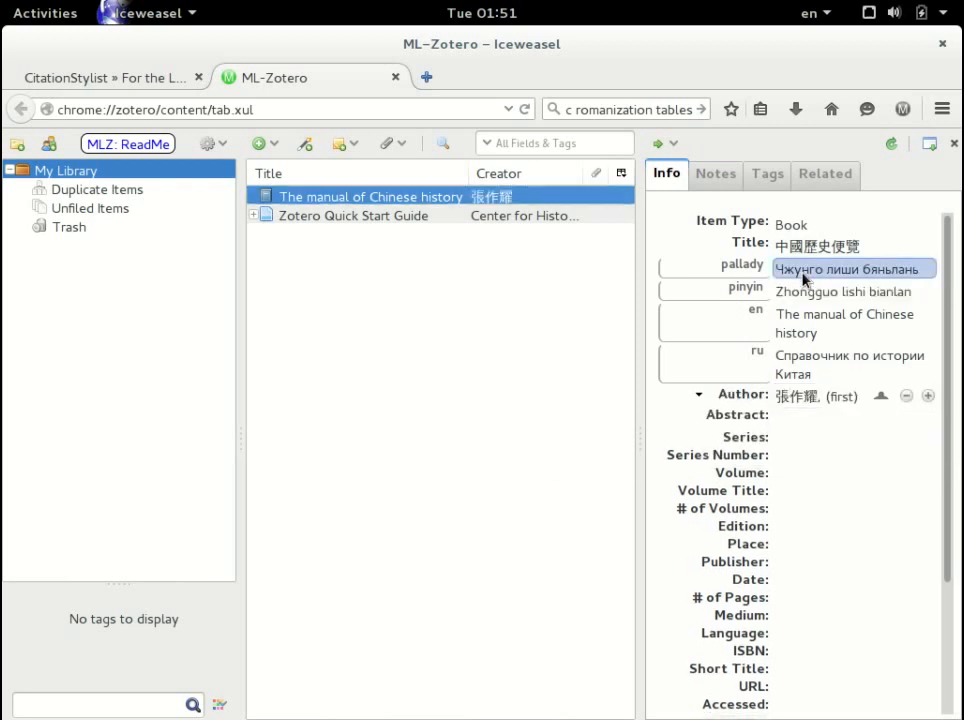
click(746, 401)
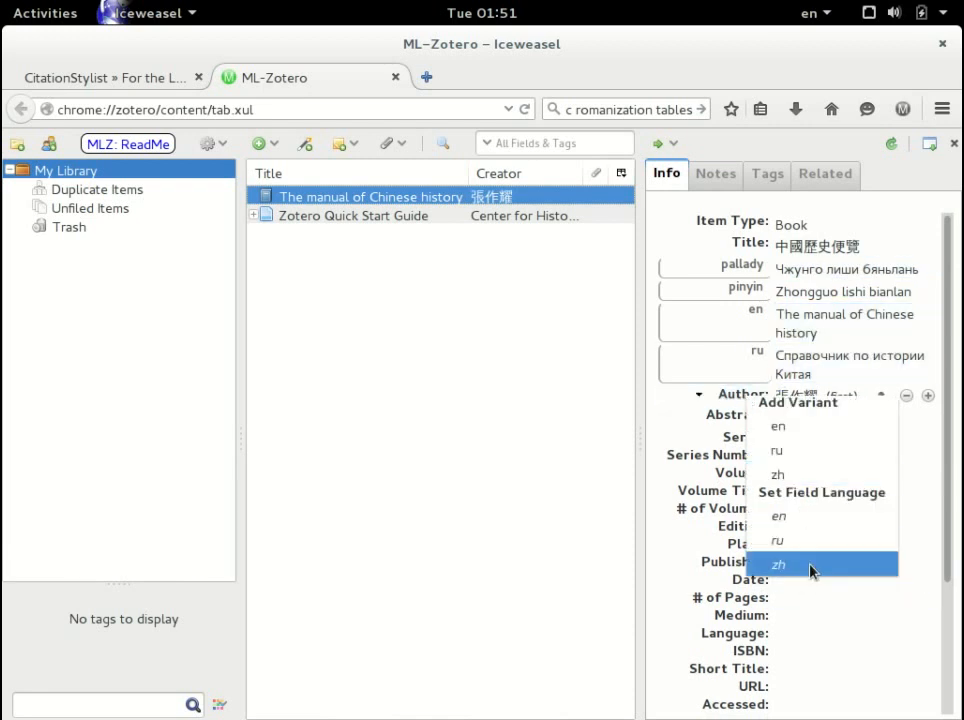
click(813, 566)
- Add a pallady variant of the author field with the author's full name in Cyrillic, using the suggested entry
click(752, 398)
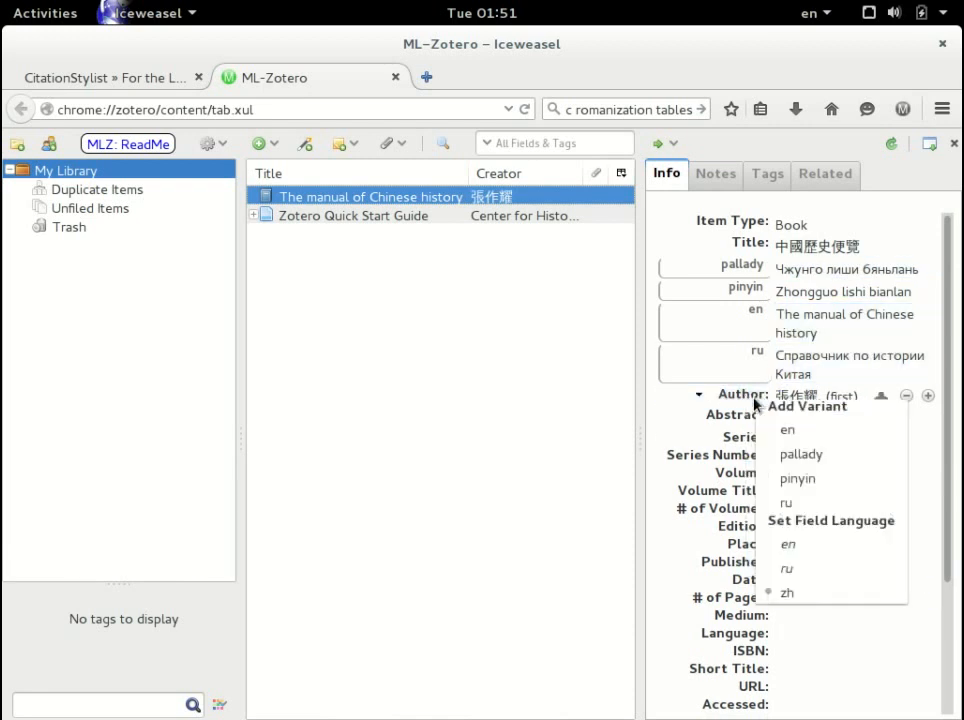
click(786, 456)
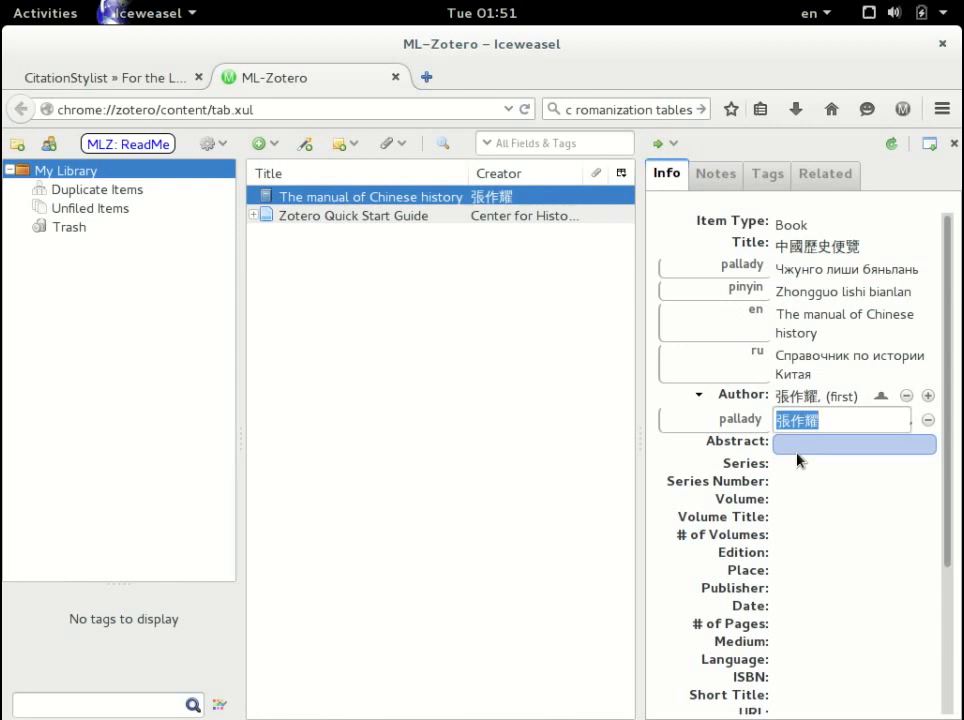
key(super+space)
key(super+space)
text(Чжан)
key(Down)
key(Return)
key(Return)
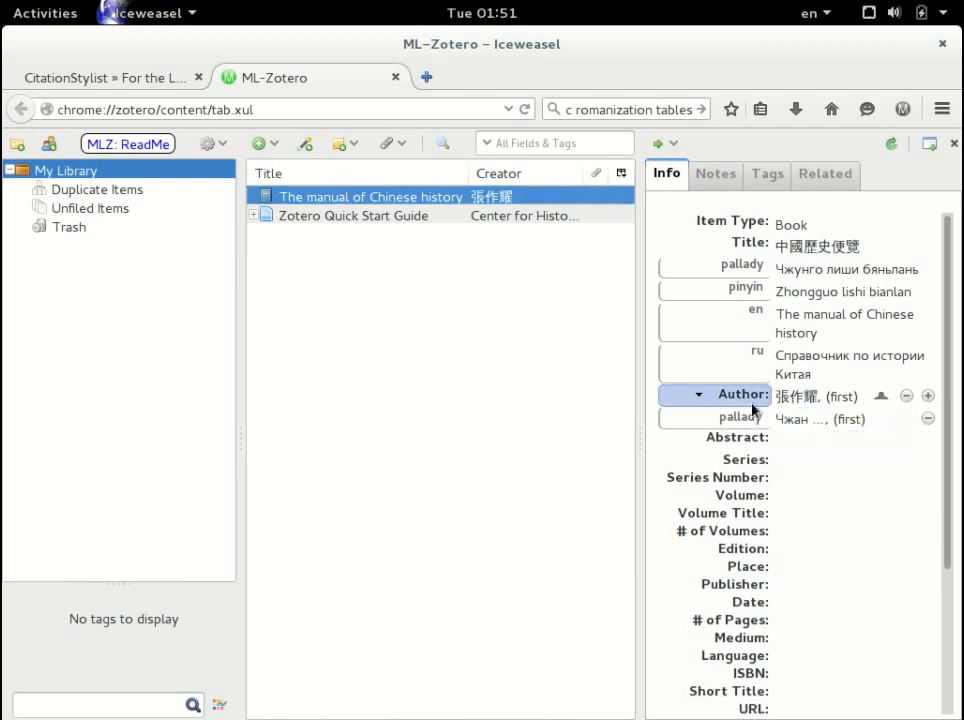
- Add a pinyin variant of the author field with the author's romanized full name, using the suggested entry
click(750, 396)
click(786, 457)
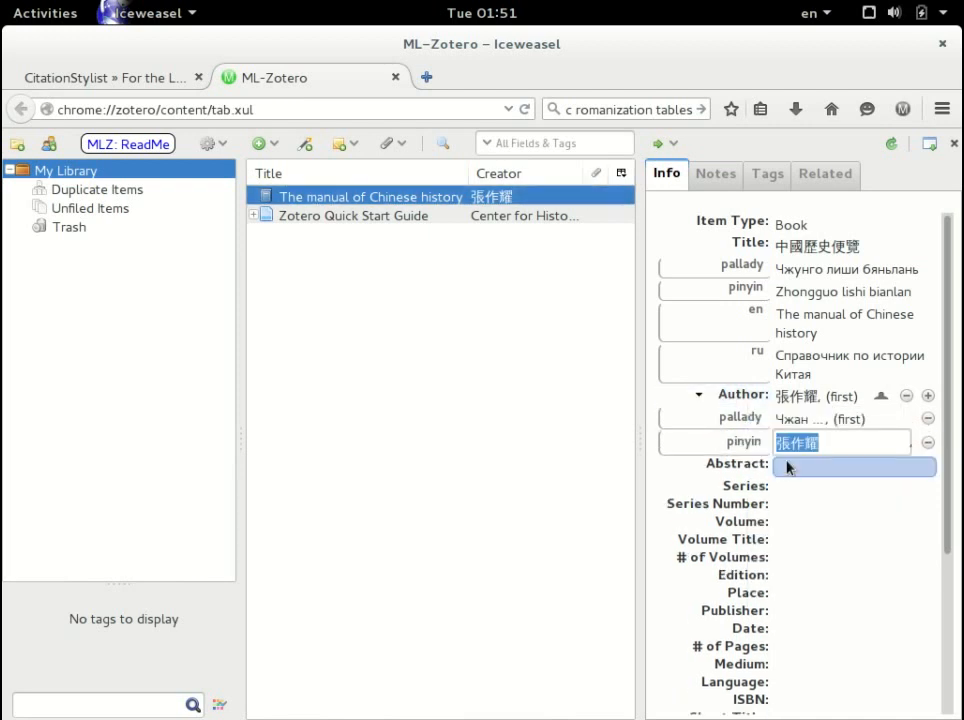
text(Z)
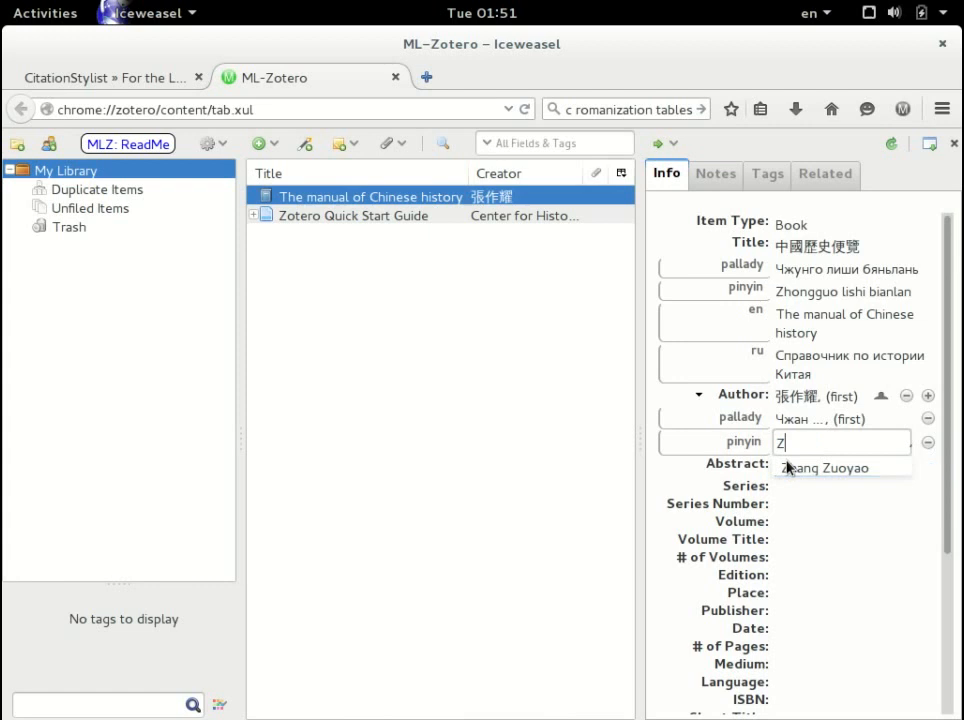
click(789, 467)
click(789, 467)
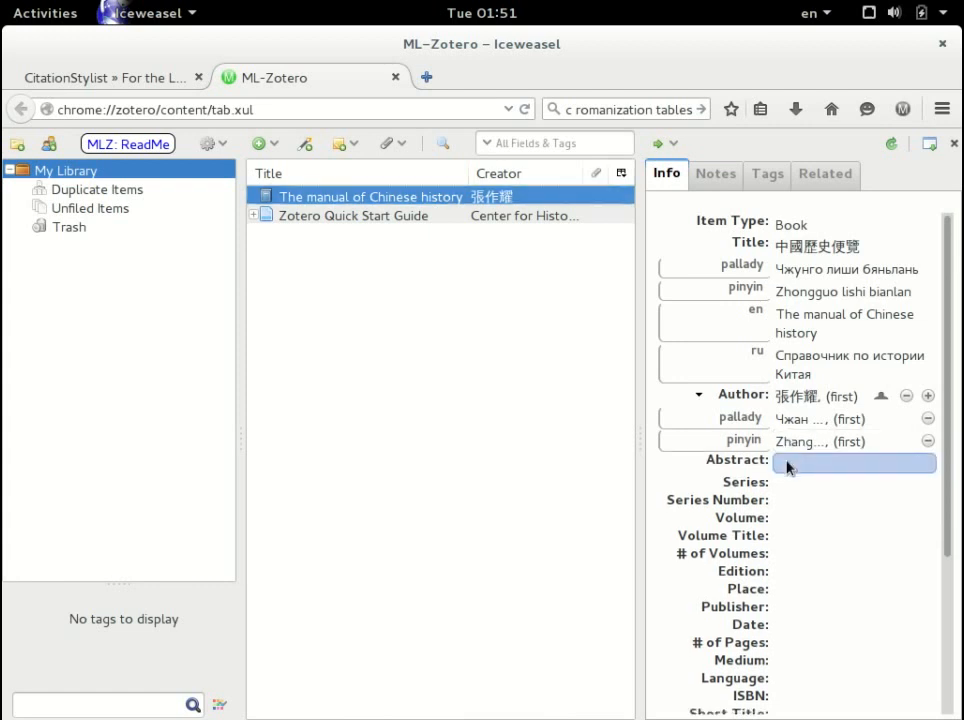
- Enter 北京 as the book's place of publication and set the place field's language to zh
click(838, 590)
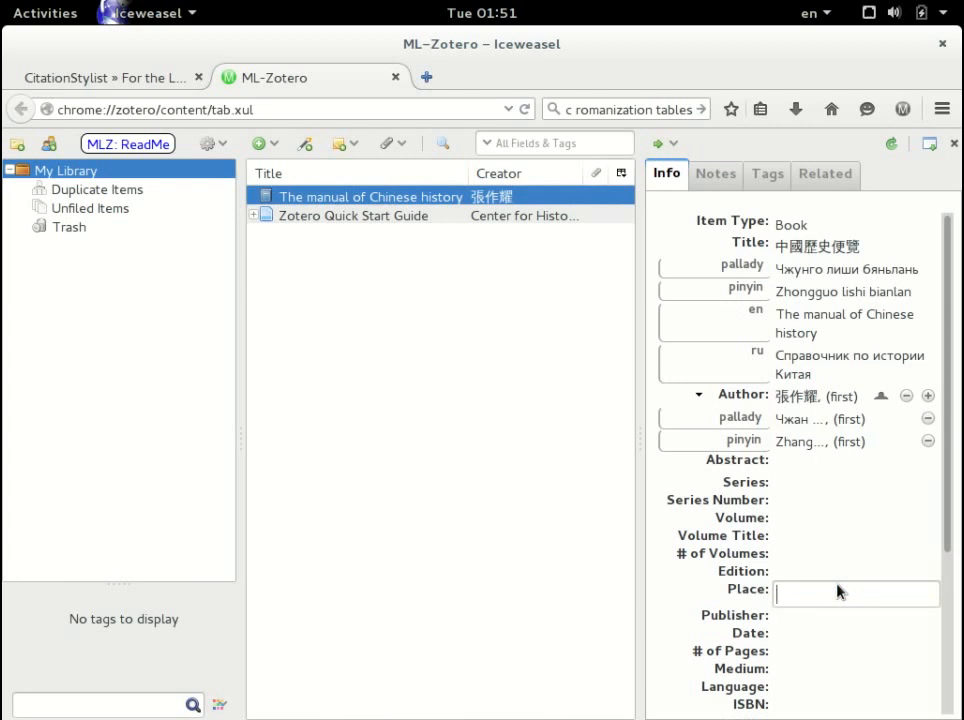
key(ctrl+space)
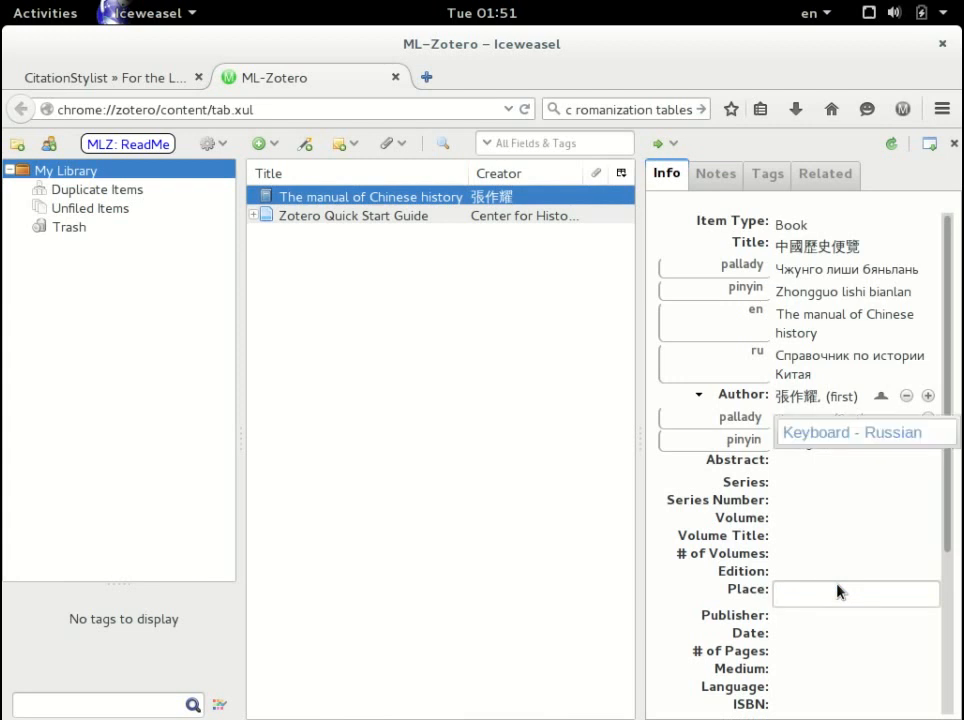
key(ctrl+shift)
text(bei)
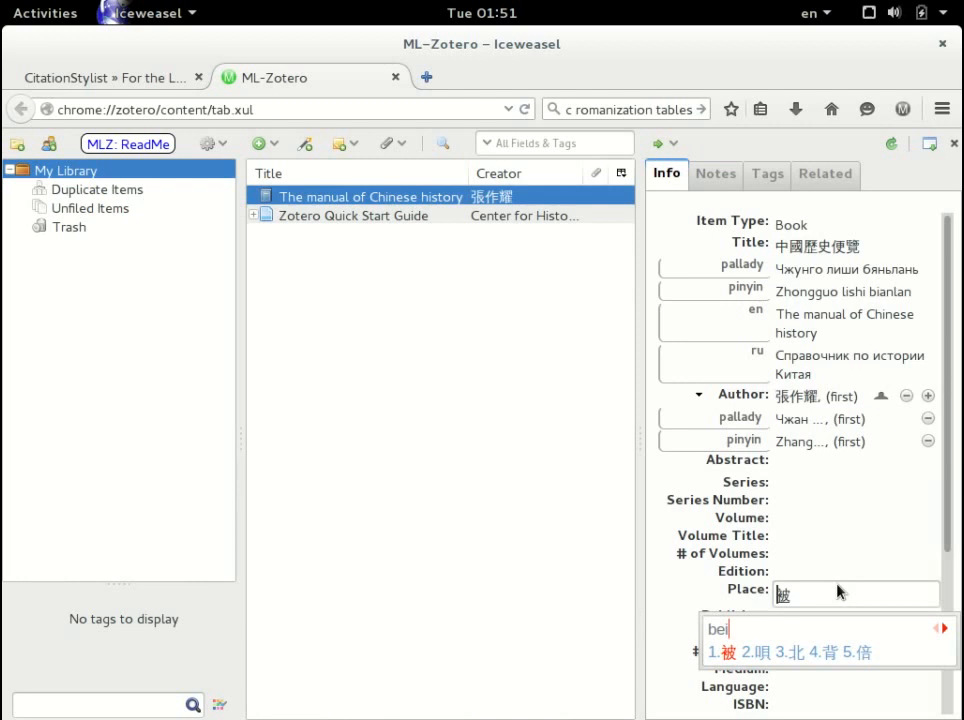
text(3)
key(Down)
key(Return)
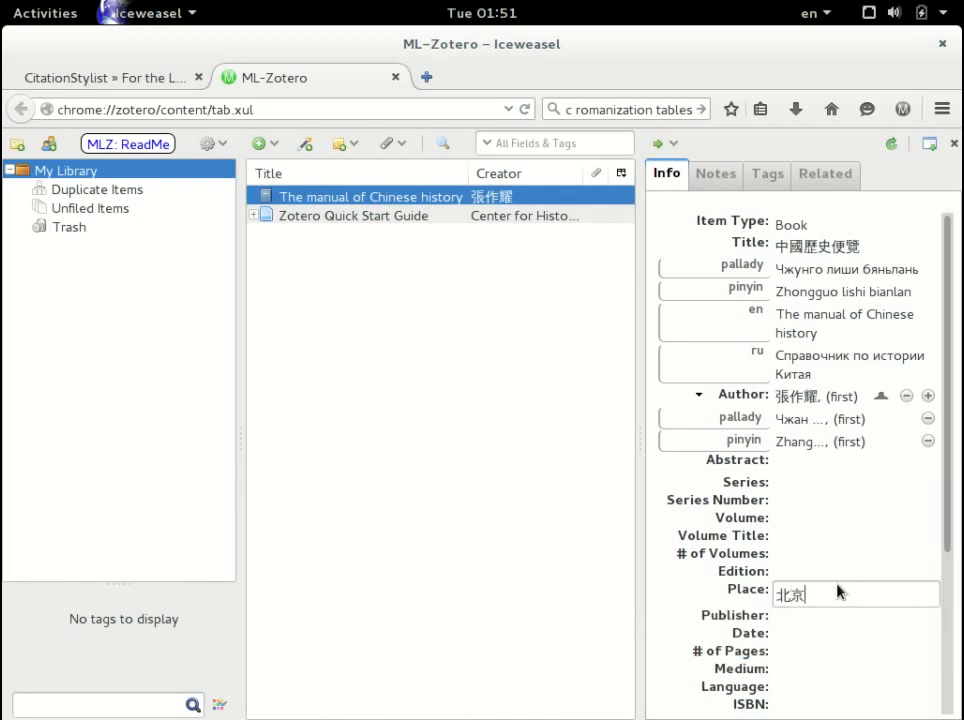
right_click(758, 598)
click(781, 577)
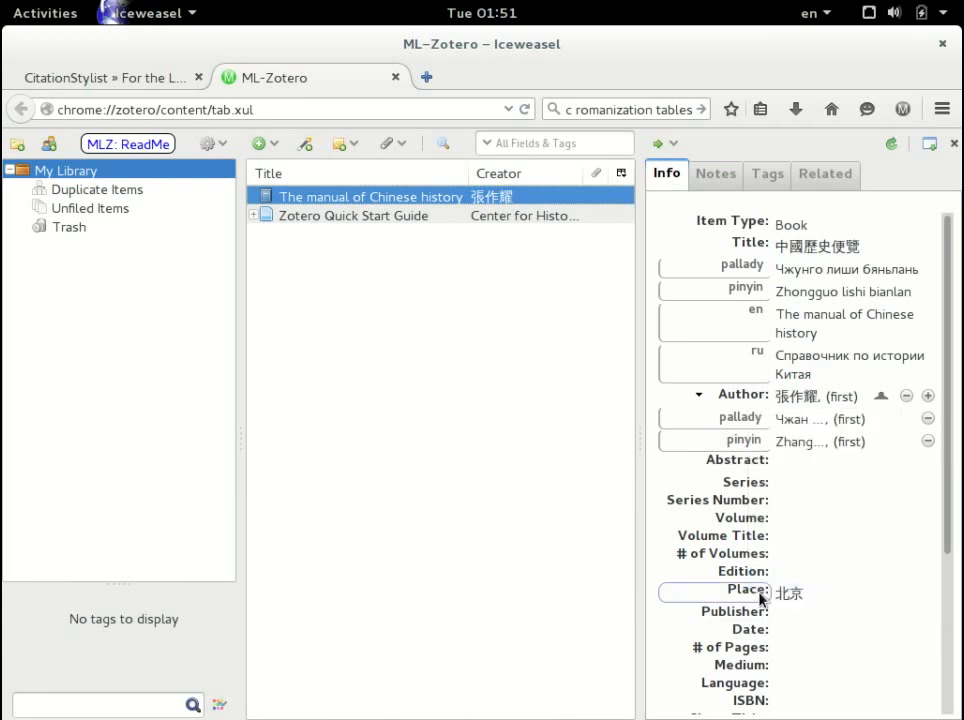
- Add a ru variant of the place field reading "Пекин"
right_click(758, 598)
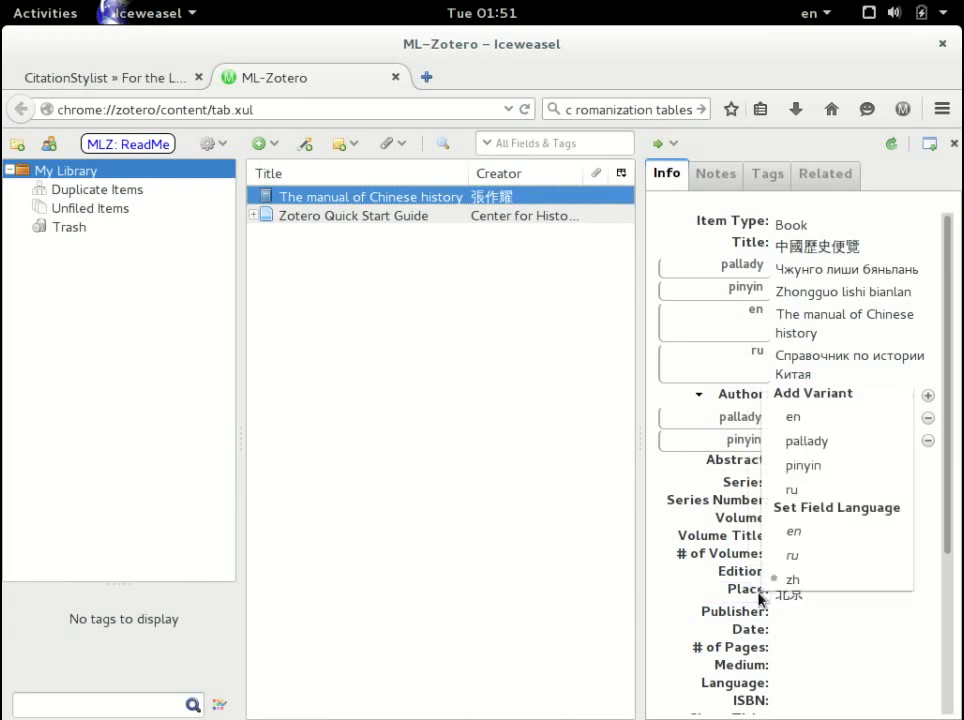
click(845, 490)
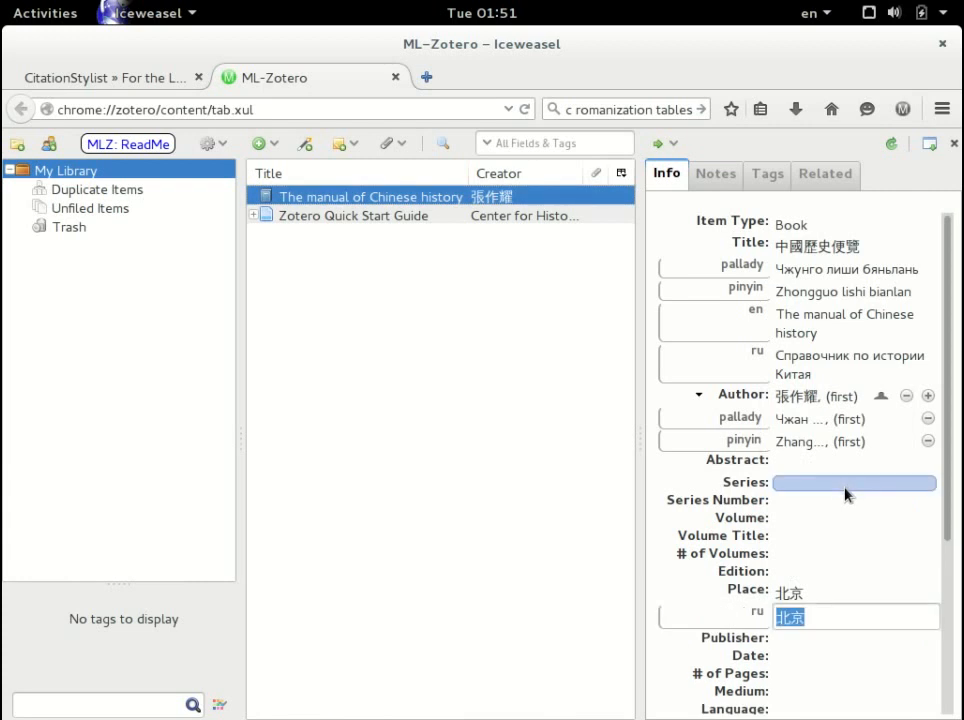
text(G)
key(BackSpace)
key(ctrl+space)
key(super+space)
text(Пекин)
key(Return)
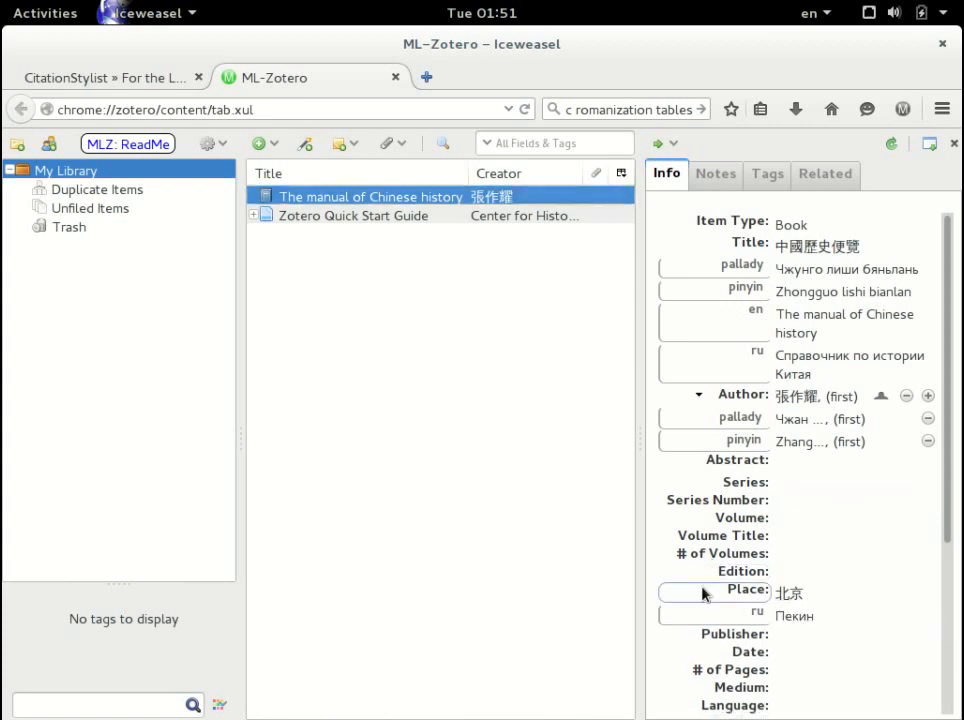
- Add an en variant of the place field reading "Beijing"
click(740, 587)
click(830, 440)
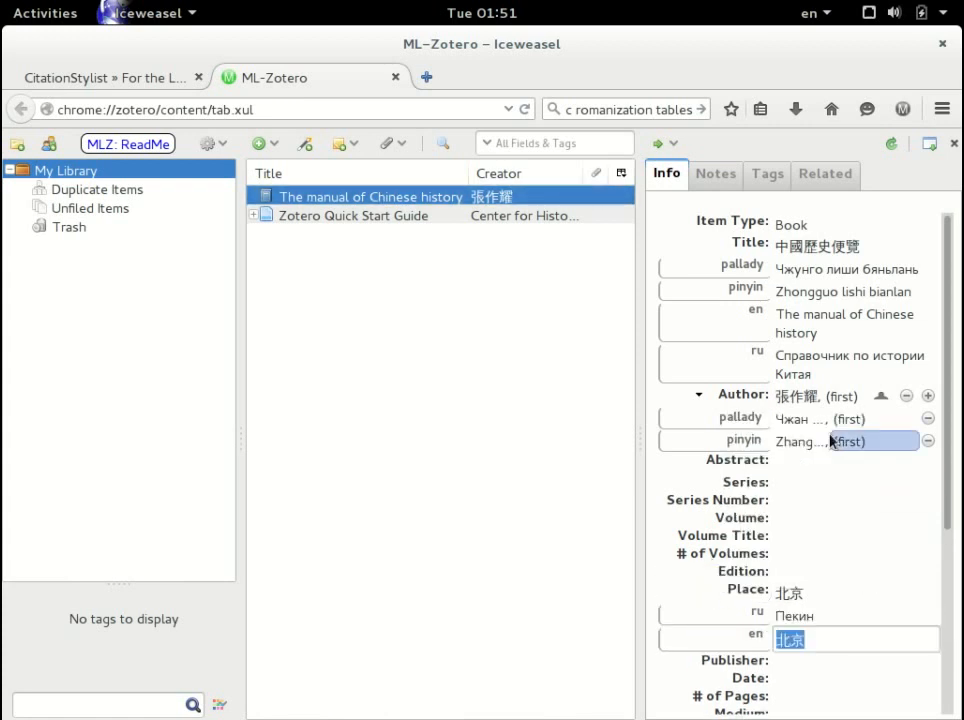
text(Beijing)
key(Return)
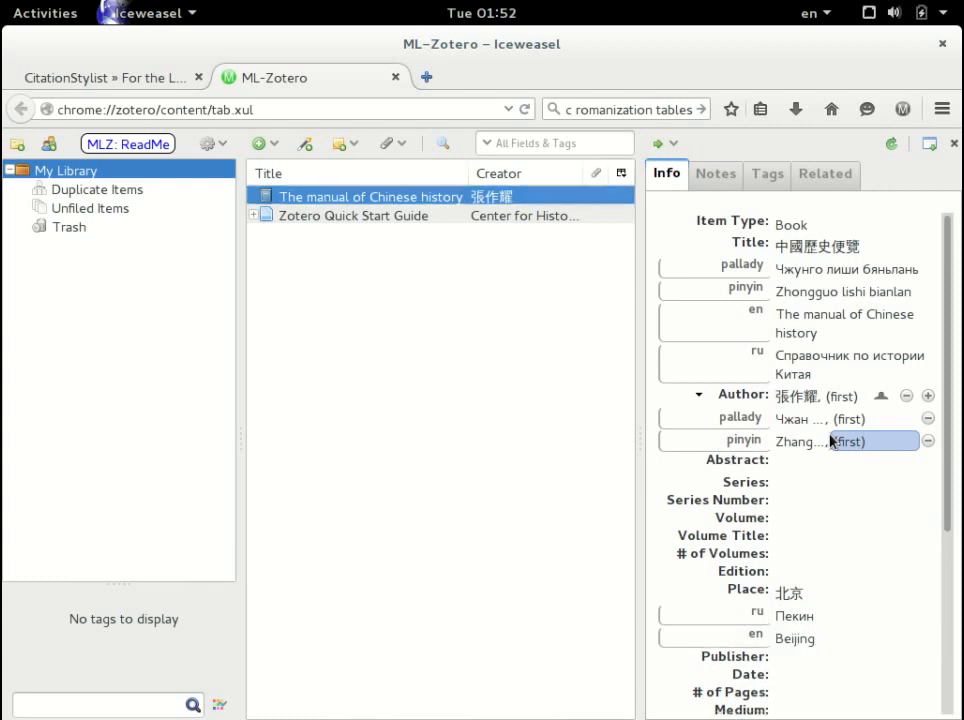
- Enter 人民出版社 as the publisher, using the suggested entry, and set the publisher field's language to zh
click(818, 657)
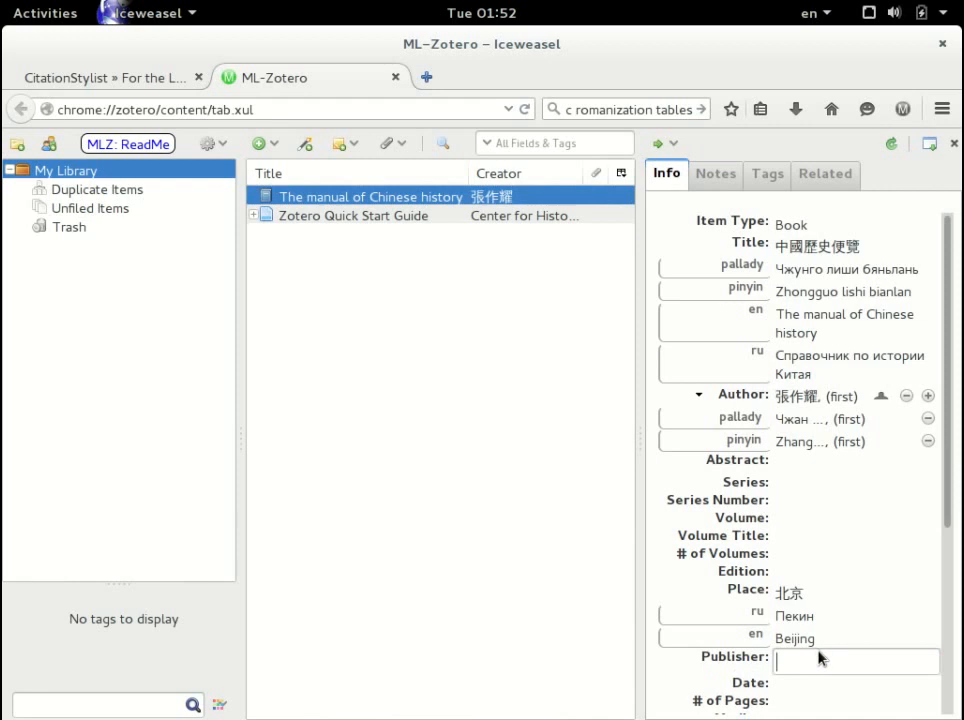
key(super+space)
key(super+space)
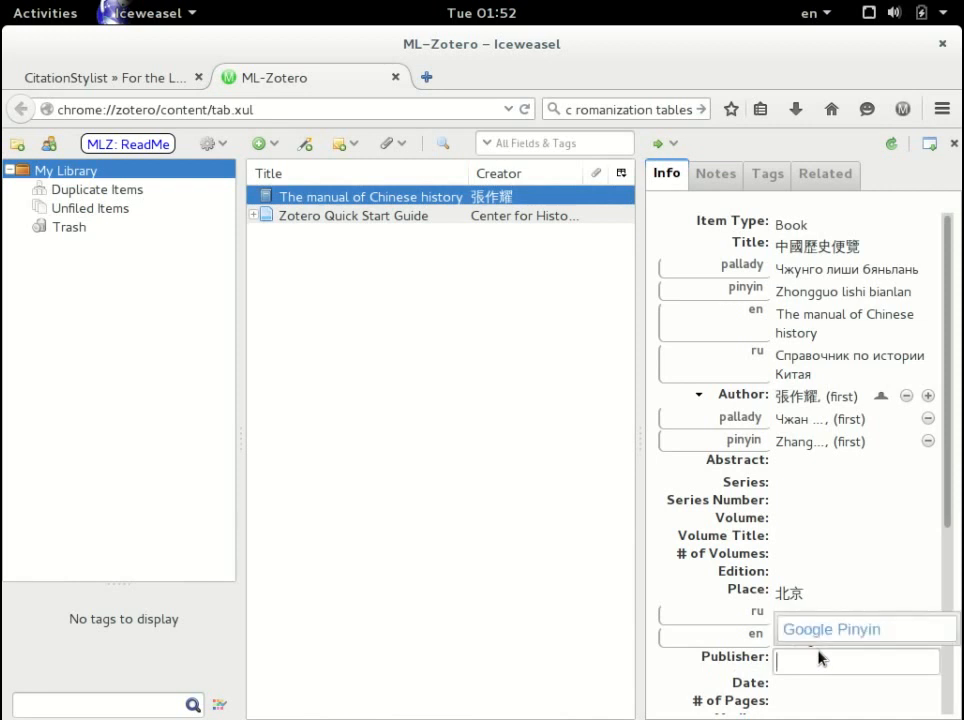
text(renmin)
key(space)
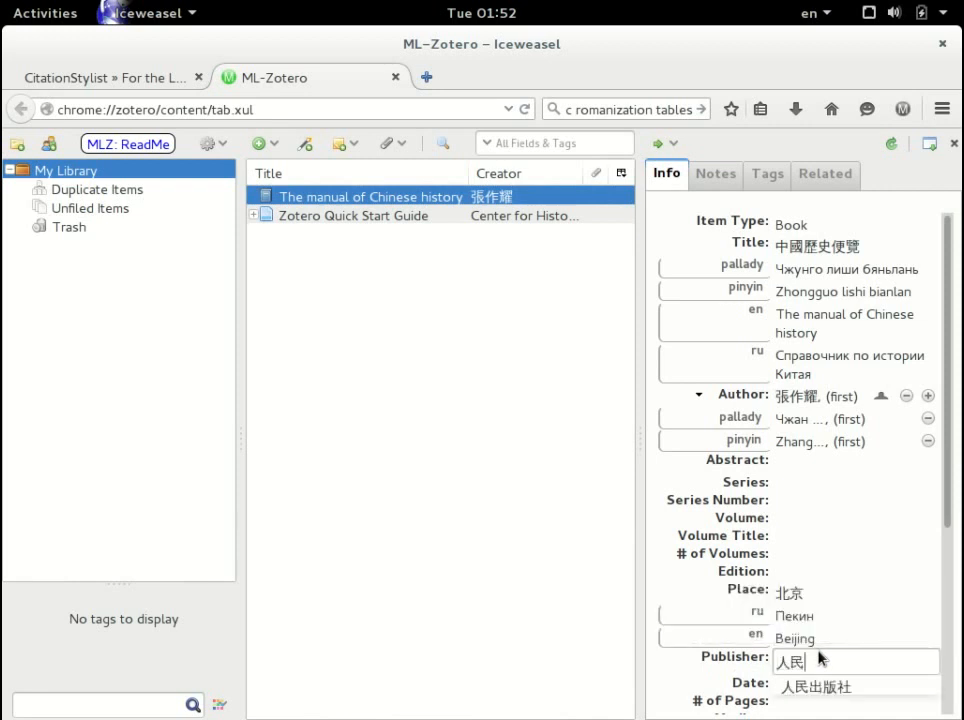
key(Down)
key(Return)
key(Return)
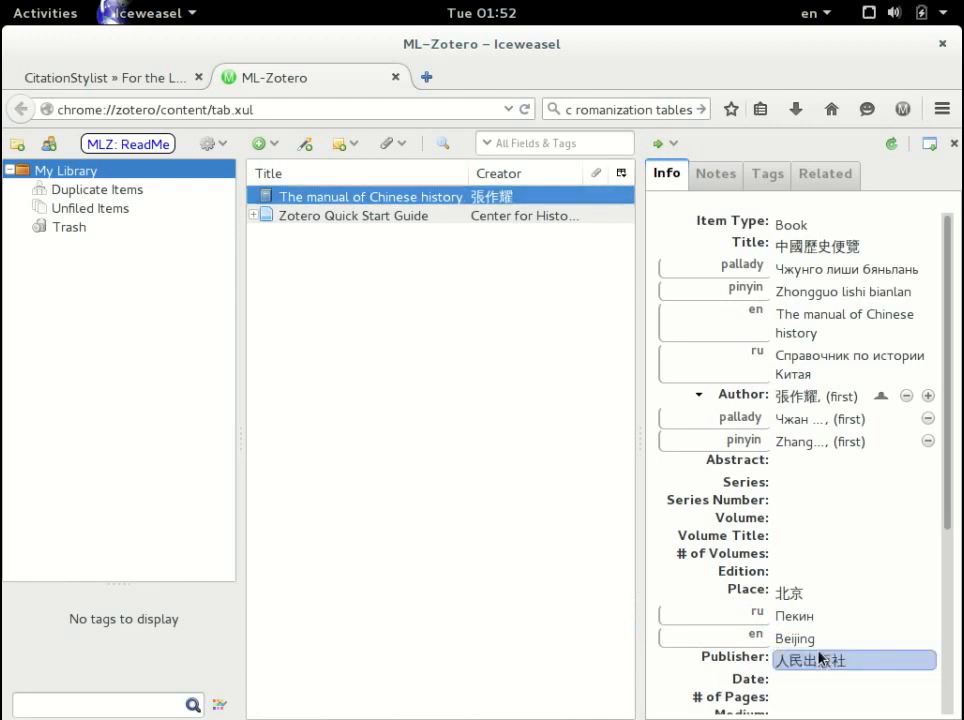
right_click(762, 662)
click(783, 650)
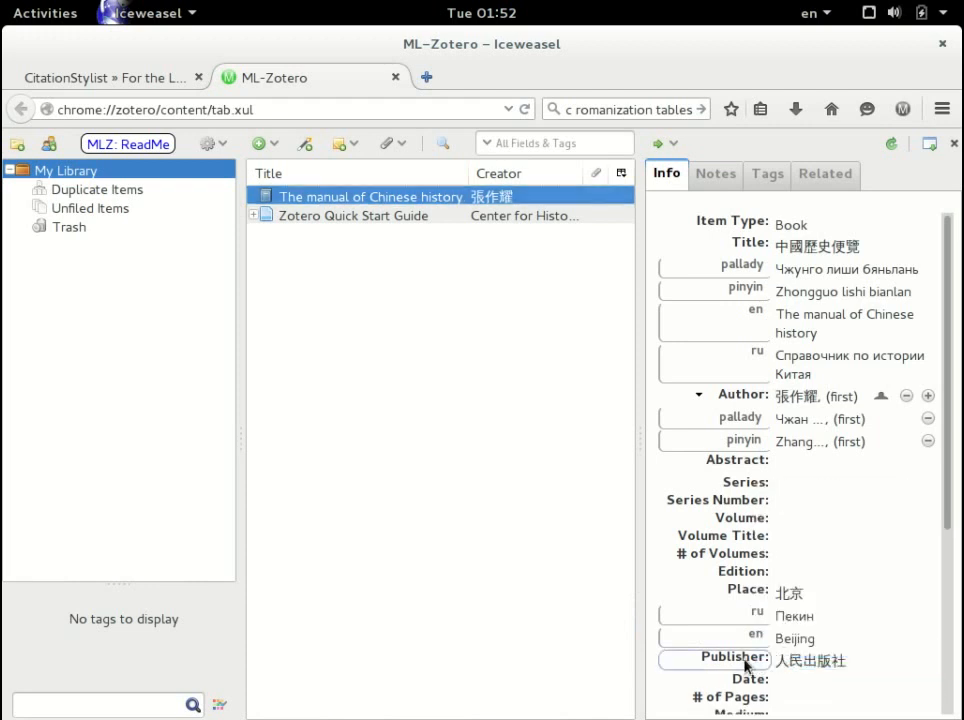
- Add a pinyin variant of the publisher field reading "Remin chubanshe"
right_click(745, 661)
click(826, 533)
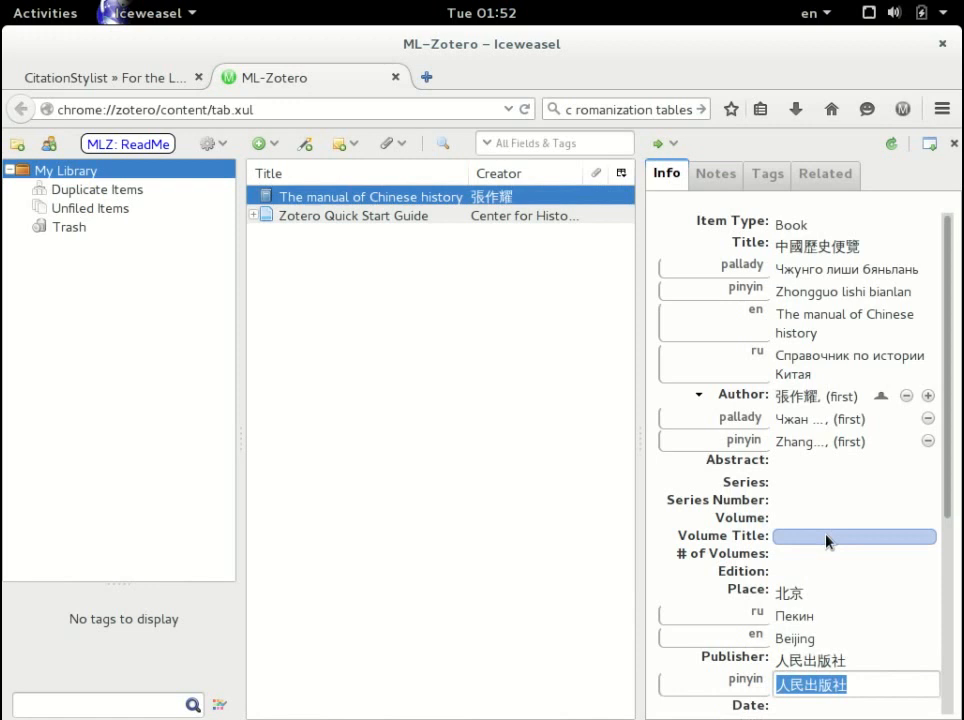
text(Remin)
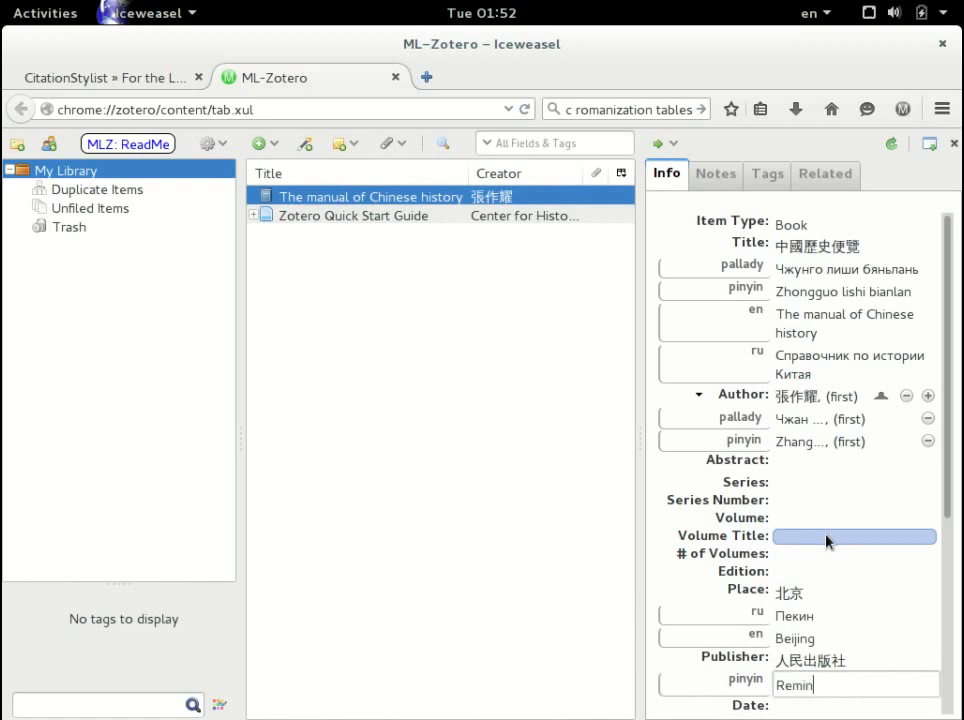
text( chubanshe)
key(Return)
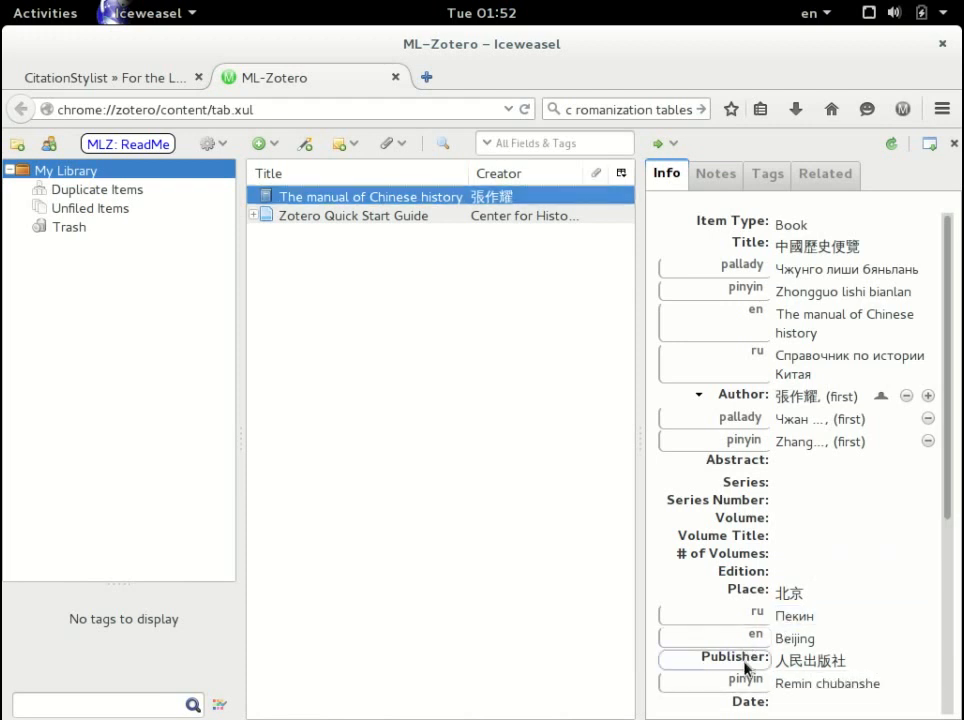
- Add a pallady variant of the publisher field reading "Жэньминь чубаньшэ"
click(745, 660)
click(775, 543)
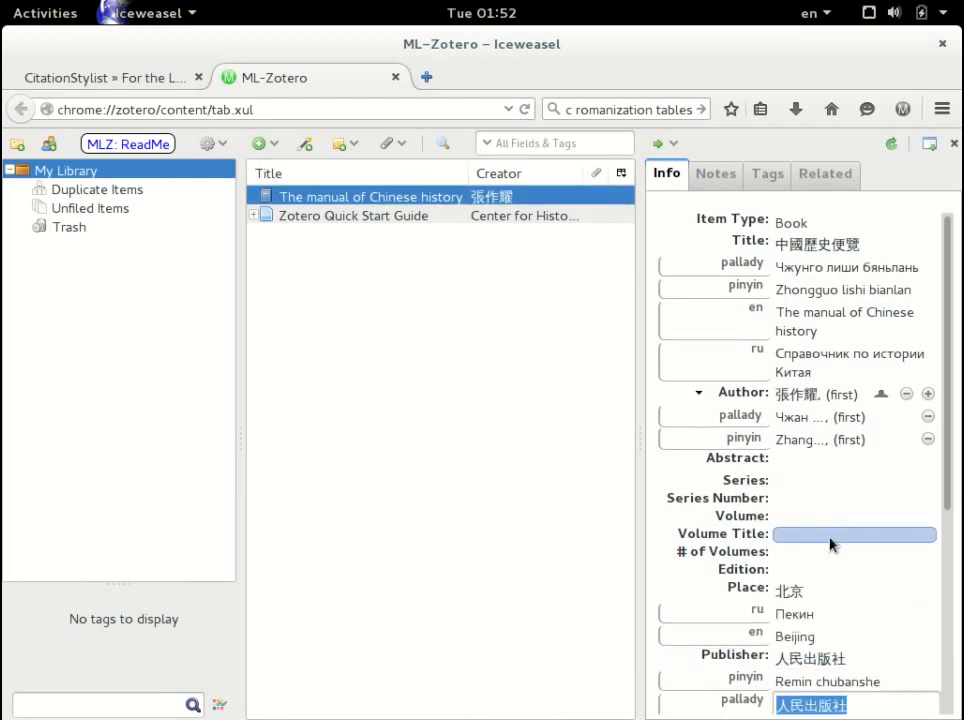
key(ctrl+space)
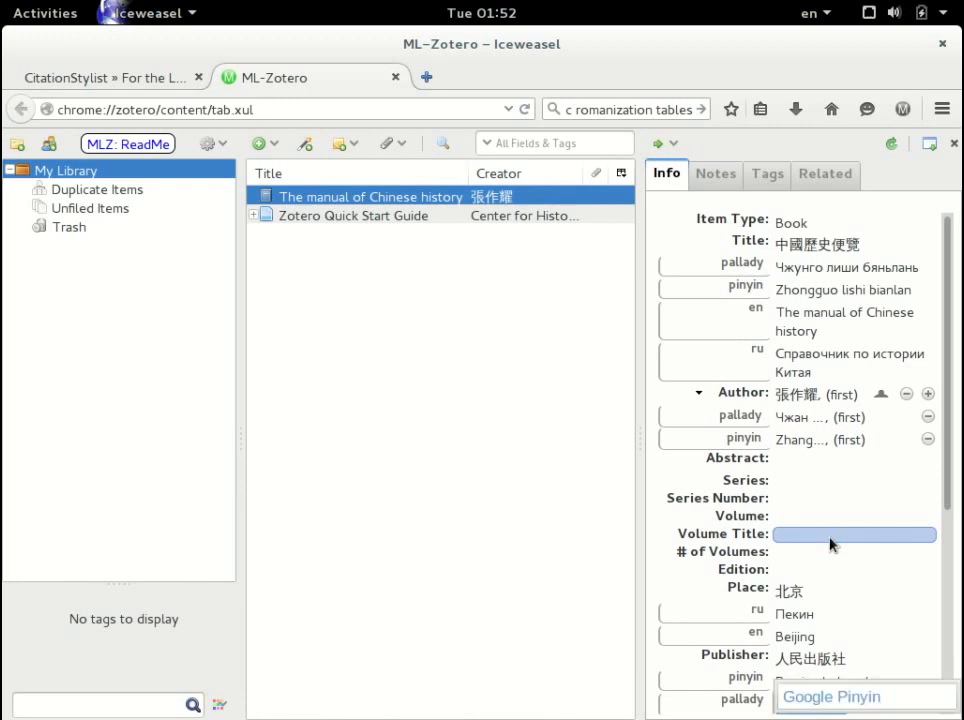
key(ctrl+space)
text(Э)
key(BackSpace)
text(Жэн)
text(ь чубаньшэ)
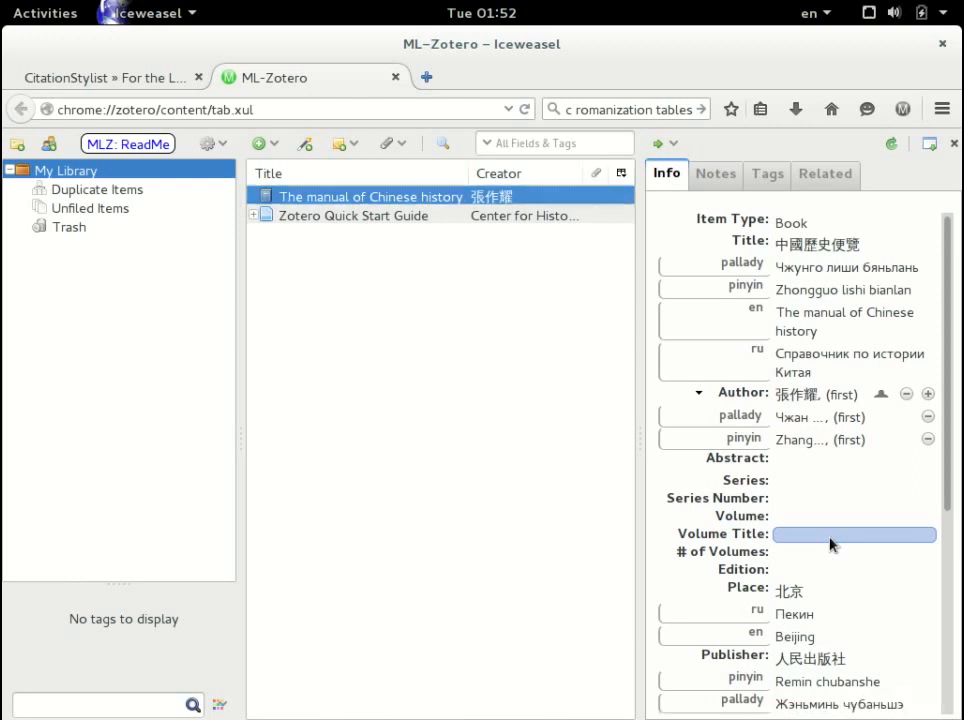
- Set the book's publication date to 1990
scroll(829, 568, down, 3)
click(830, 614)
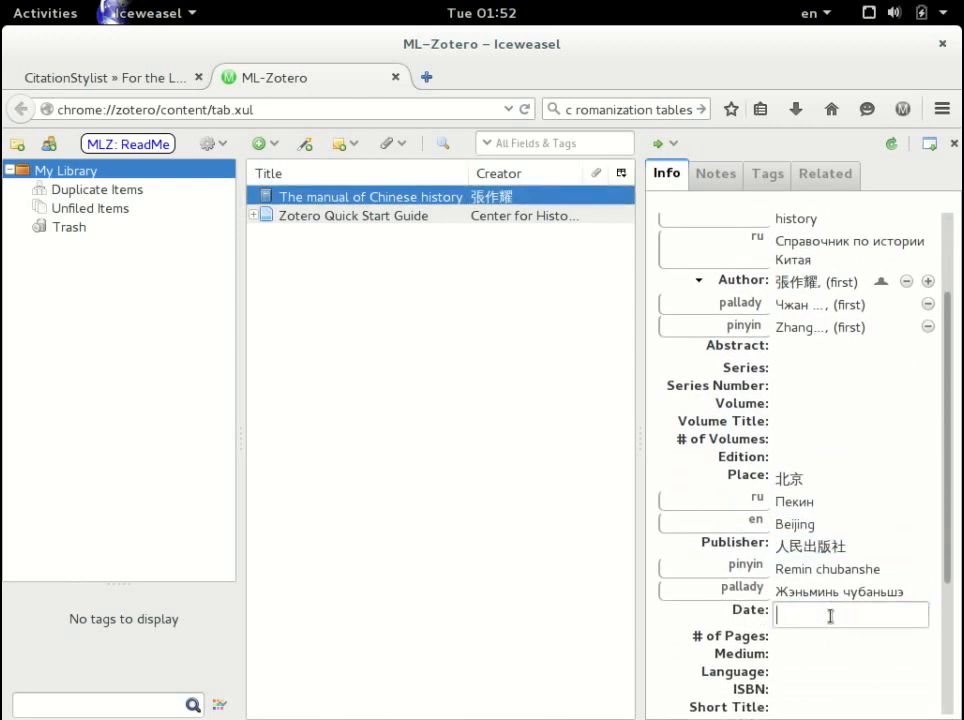
text(1990)
key(Return)
scroll(828, 576, up, 3)
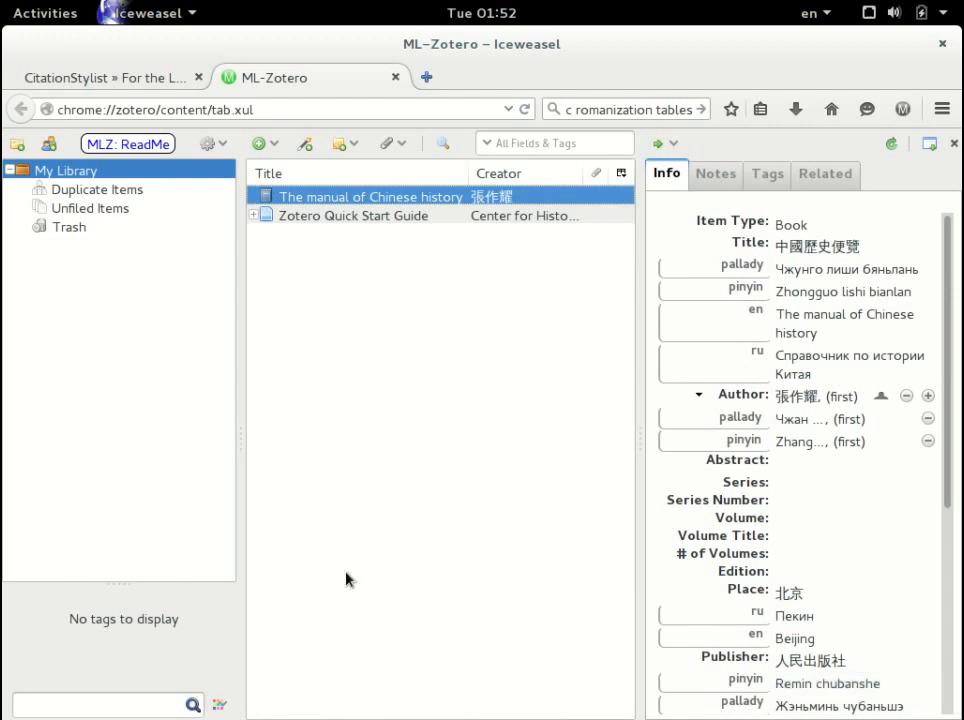
- Switch to the LibreOffice Writer document Untitled 1 and start a citation after "English" with Chicago Manual of Style 16th edition (author-date)
mouse_move(2, 2)
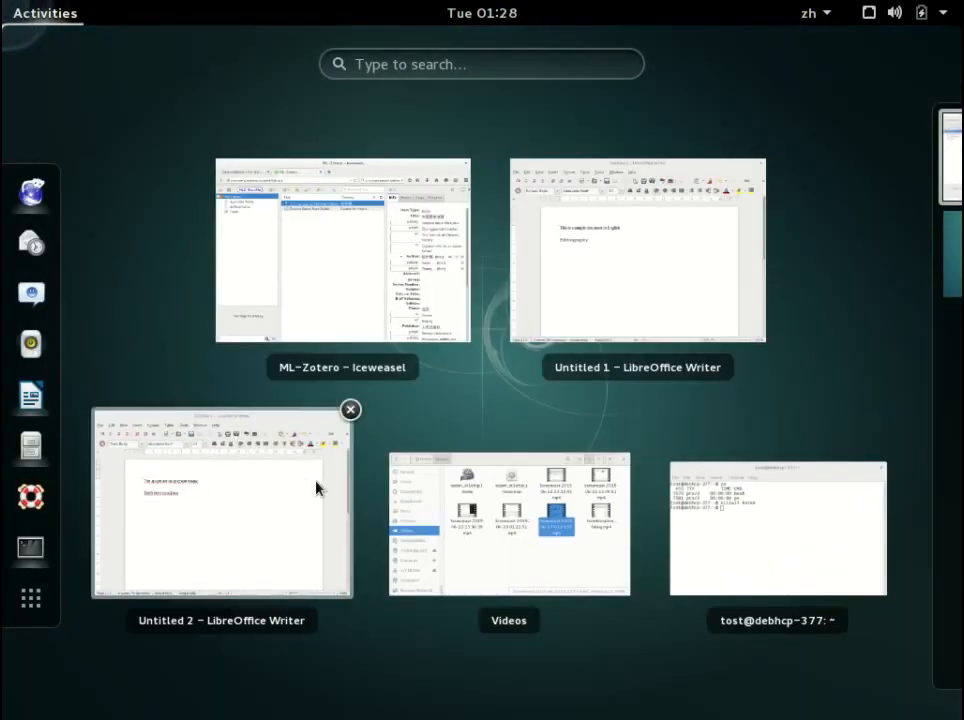
click(695, 313)
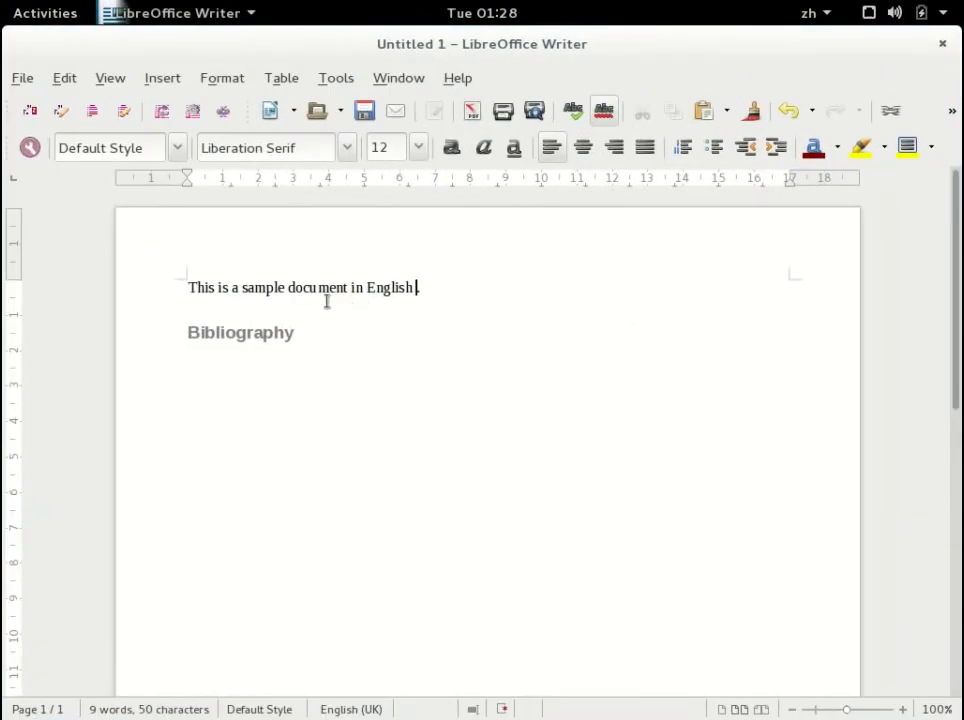
click(29, 116)
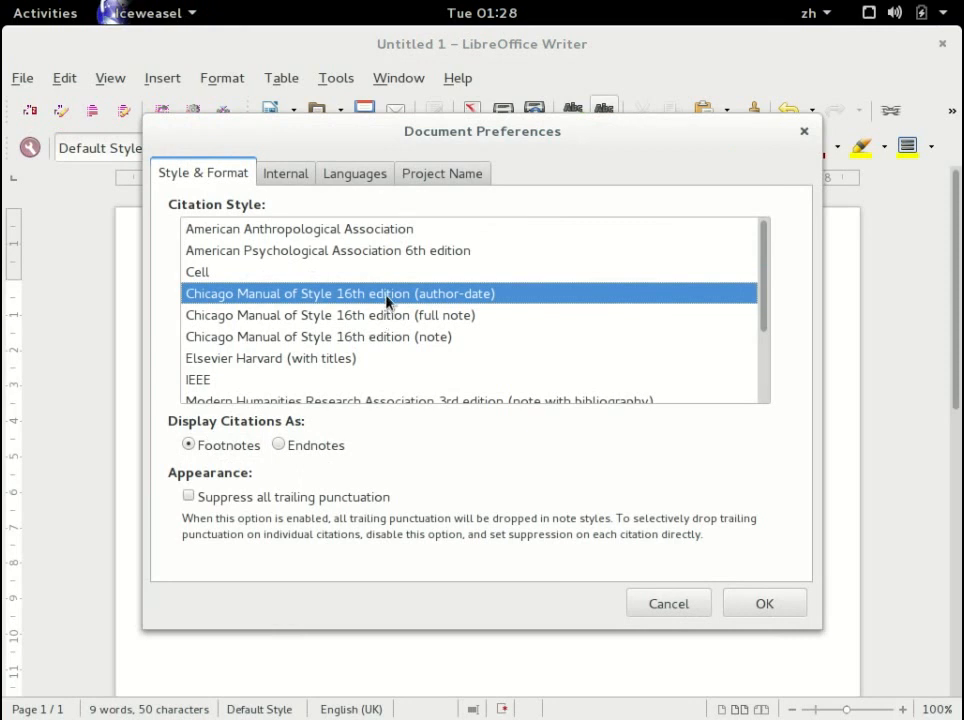
- Limit the document's citation languages to pinyin for transliteration, en for translation and en for sorting, and accept the preferences
click(368, 181)
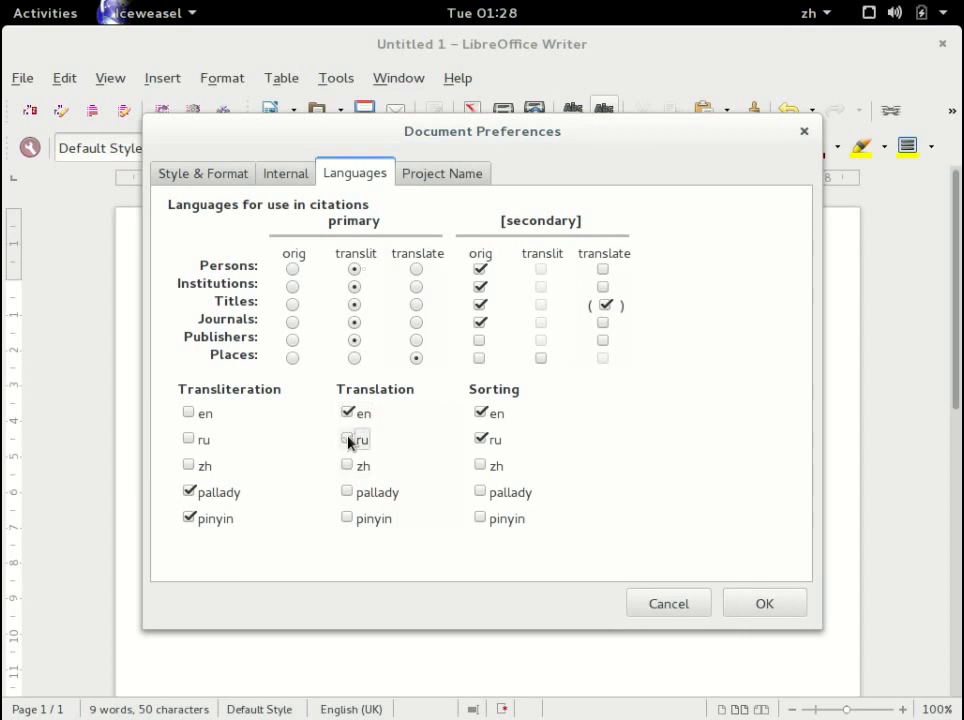
click(482, 440)
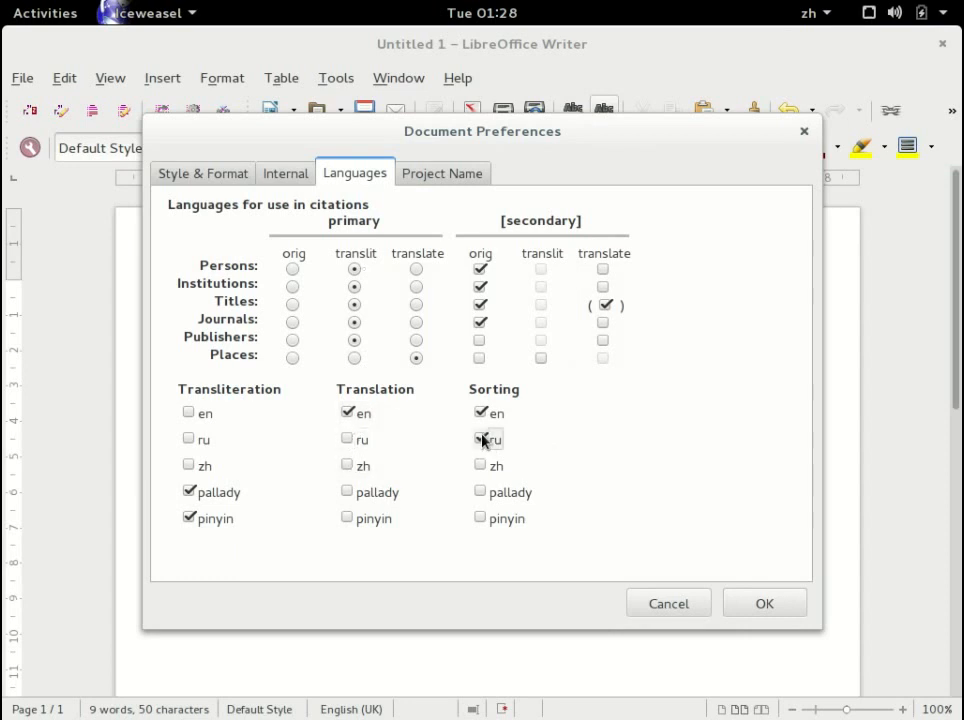
click(189, 493)
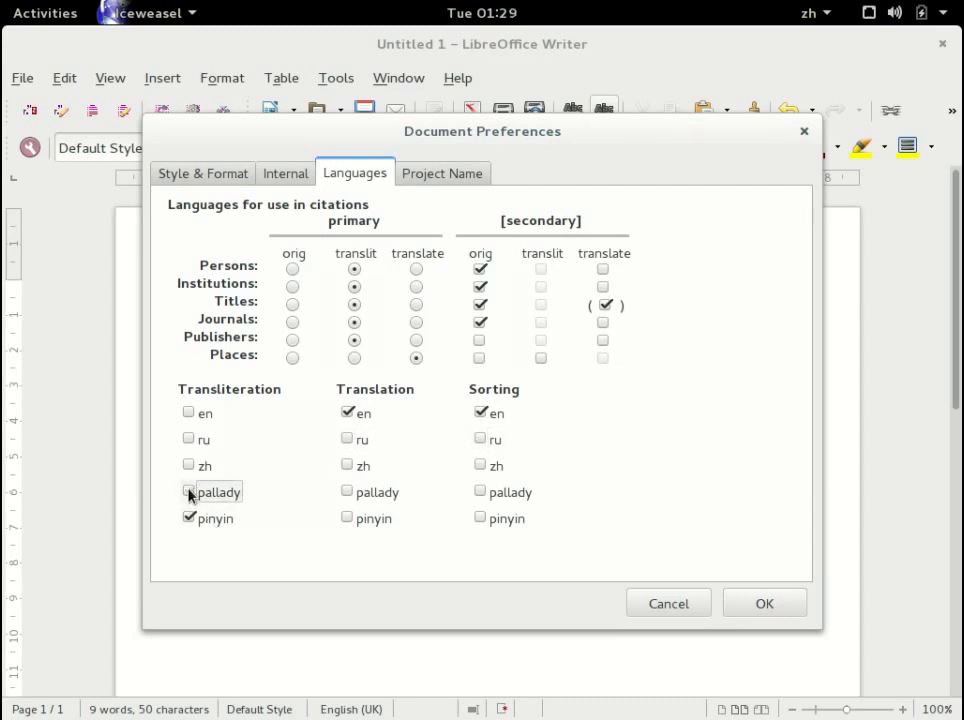
click(787, 611)
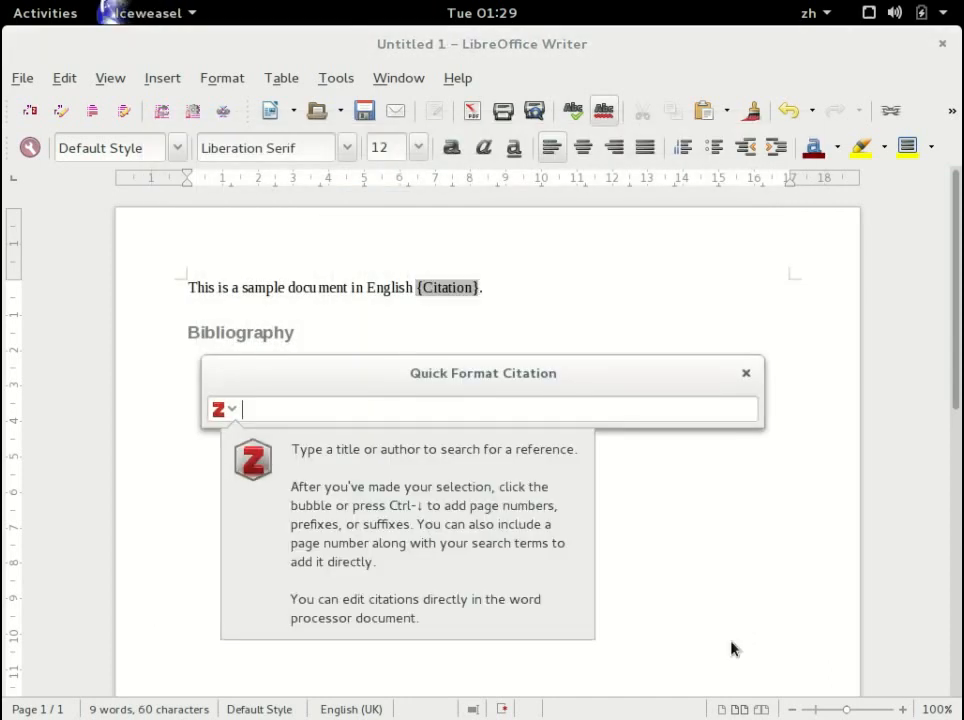
- Search the library for "Zhongguo" and insert the citation for The manual of Chinese history
click(648, 414)
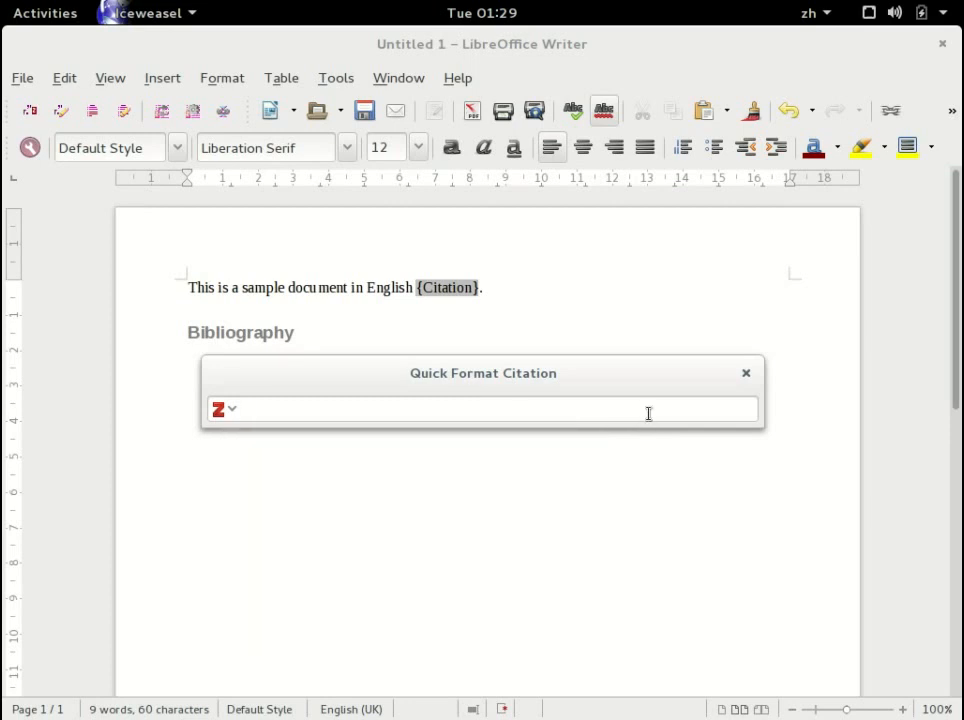
text(Zhongguo)
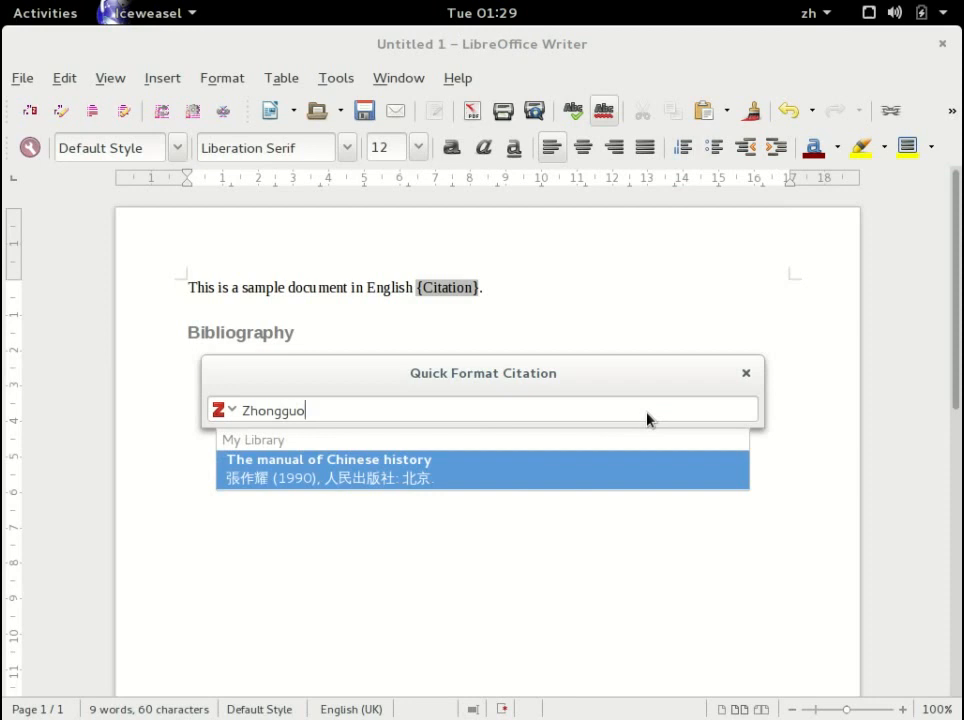
click(474, 479)
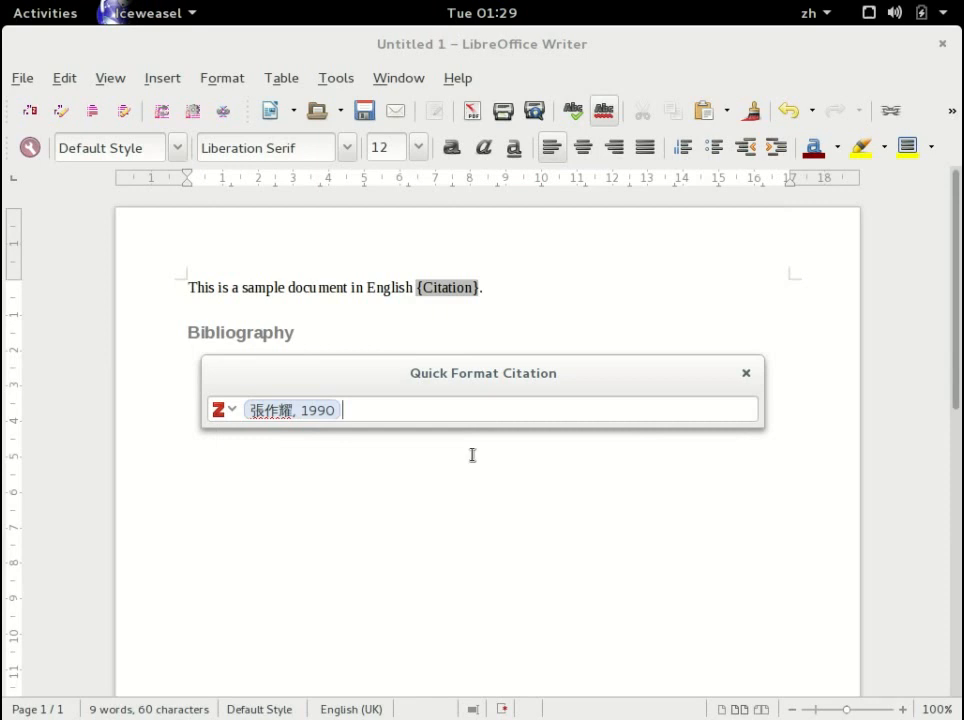
key(Return)
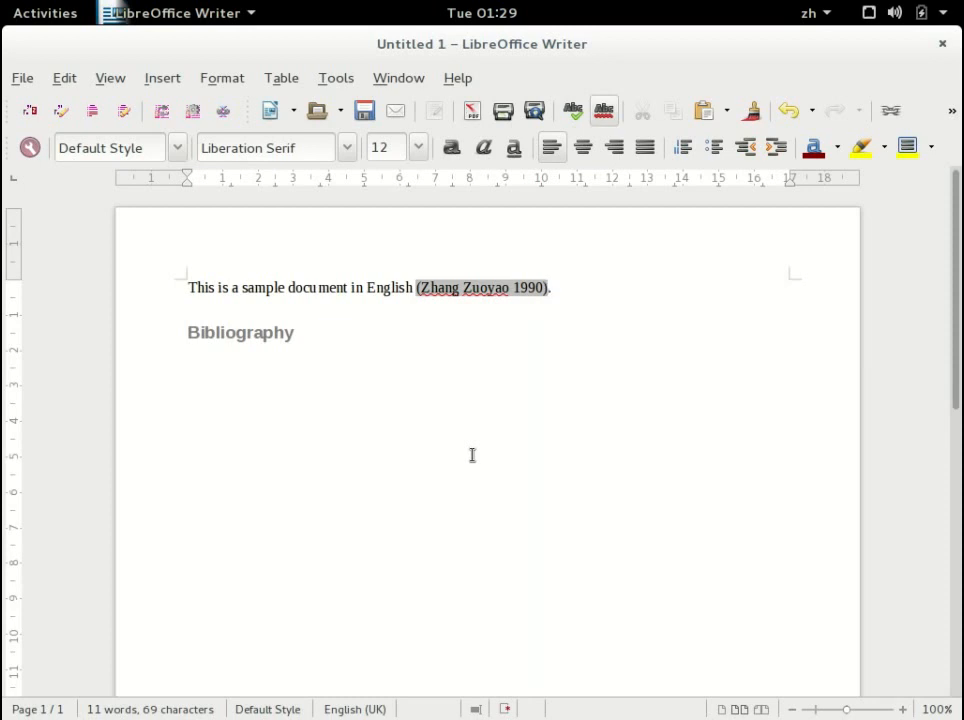
- Insert the Zotero bibliography below the Bibliography heading
key(Down)
key(Down)
click(96, 117)
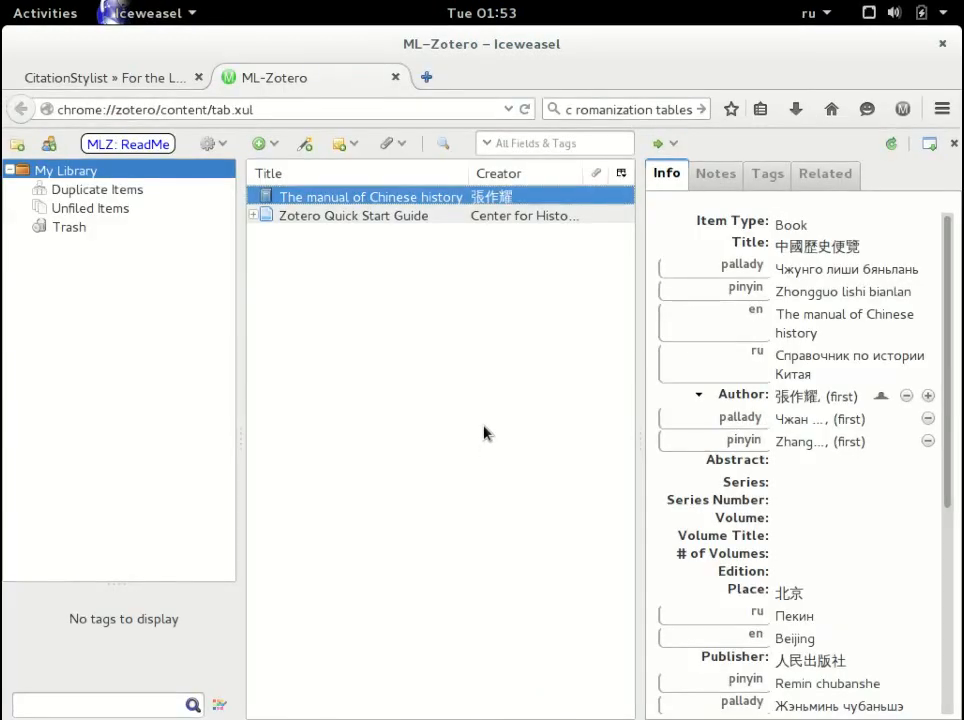
- Switch to the LibreOffice Writer document Untitled 3 and start a citation after "языке" with the Russian GOST R 7.0.5-2008 (Russian) style
key(super)
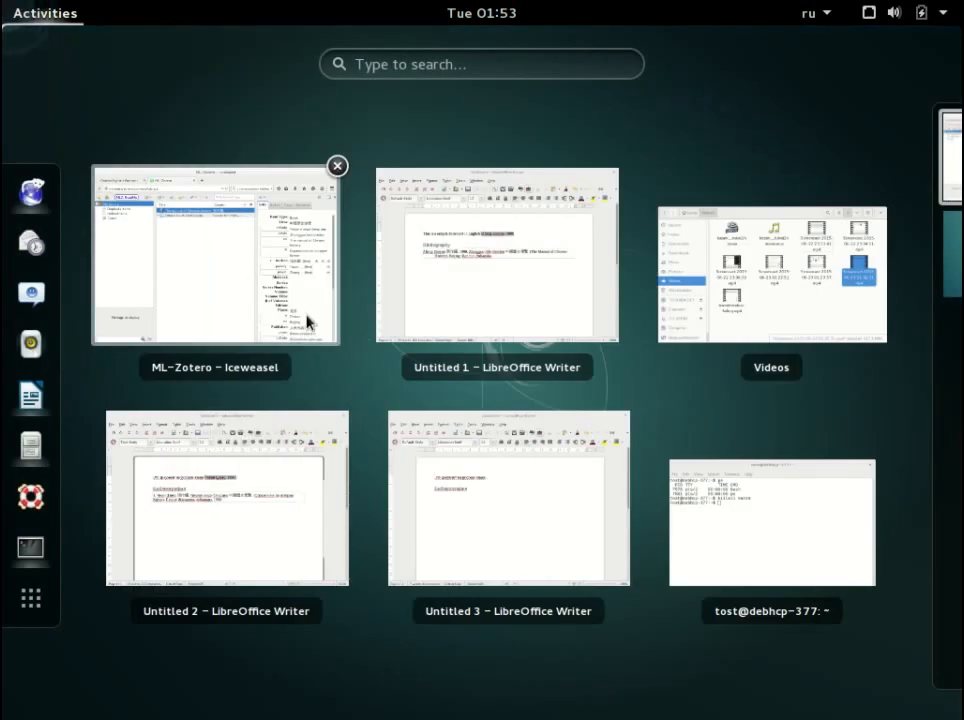
click(558, 553)
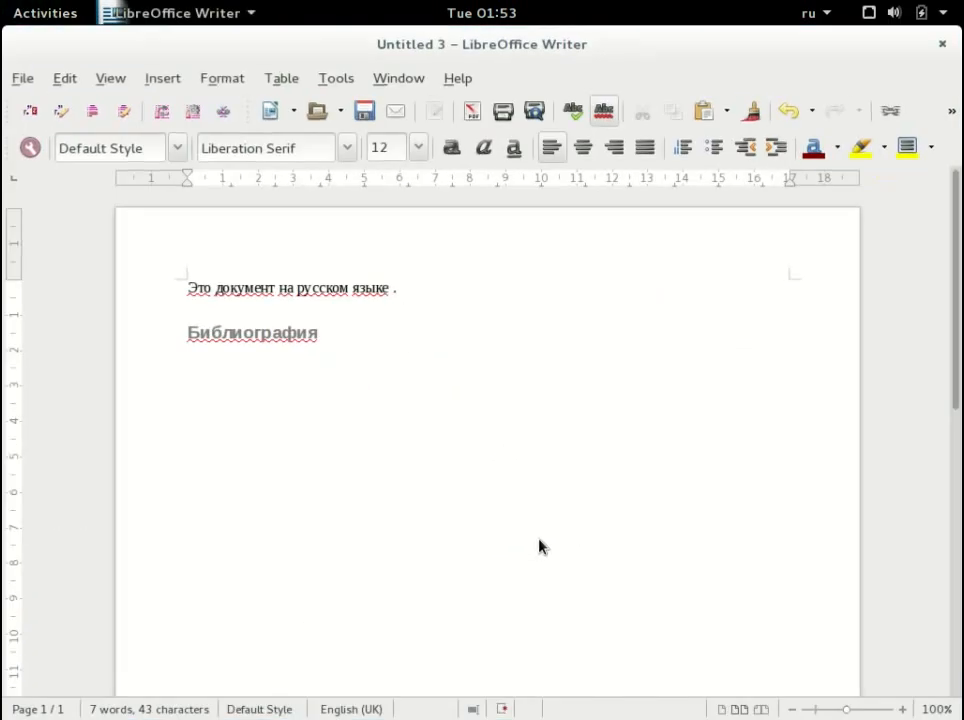
click(25, 114)
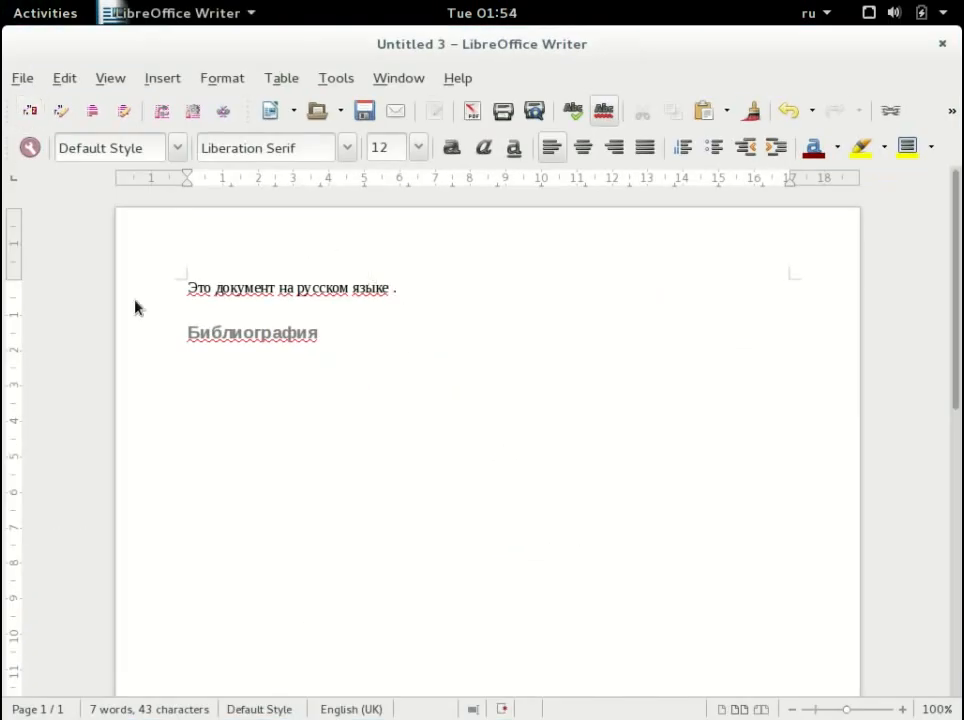
scroll(352, 370, down, 1)
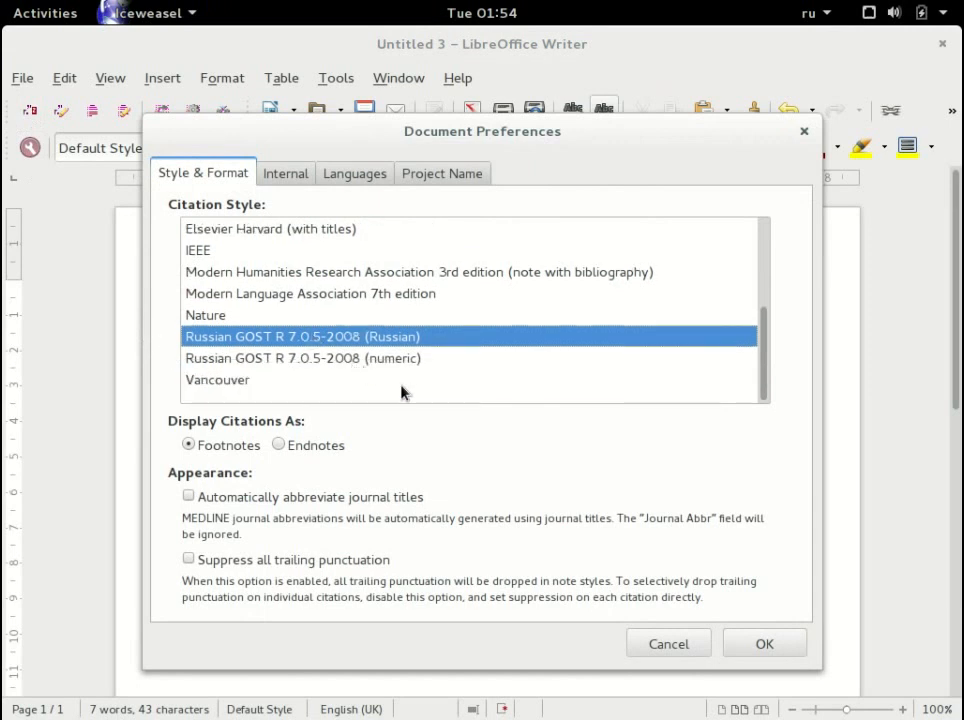
- Limit the document's citation languages to pallady for transliteration, ru for translation and ru for sorting, and accept the preferences
click(357, 178)
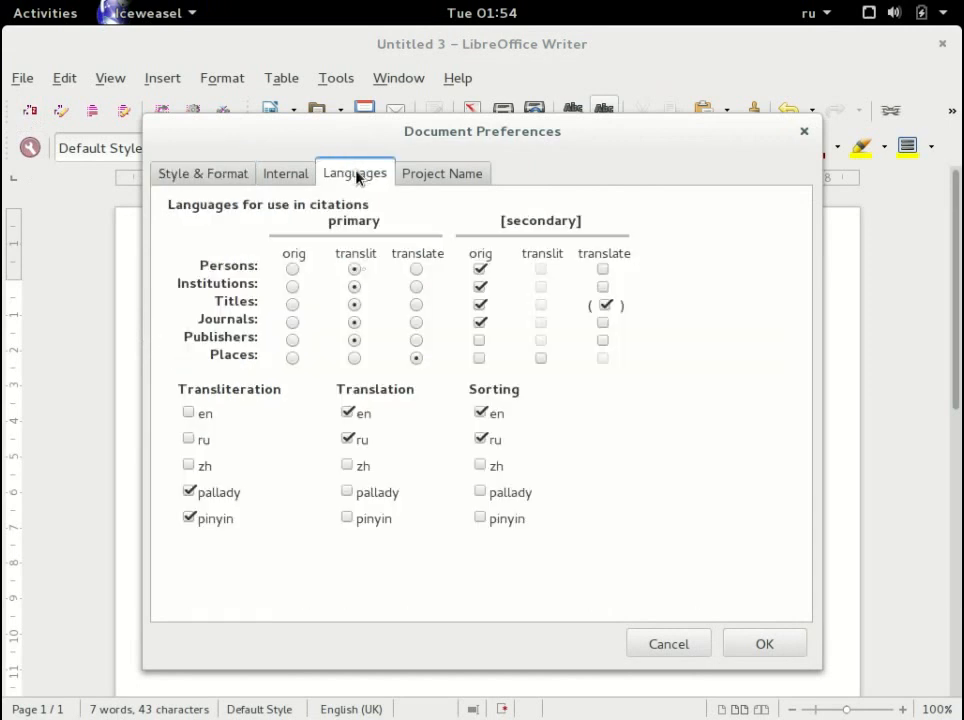
click(346, 414)
click(478, 416)
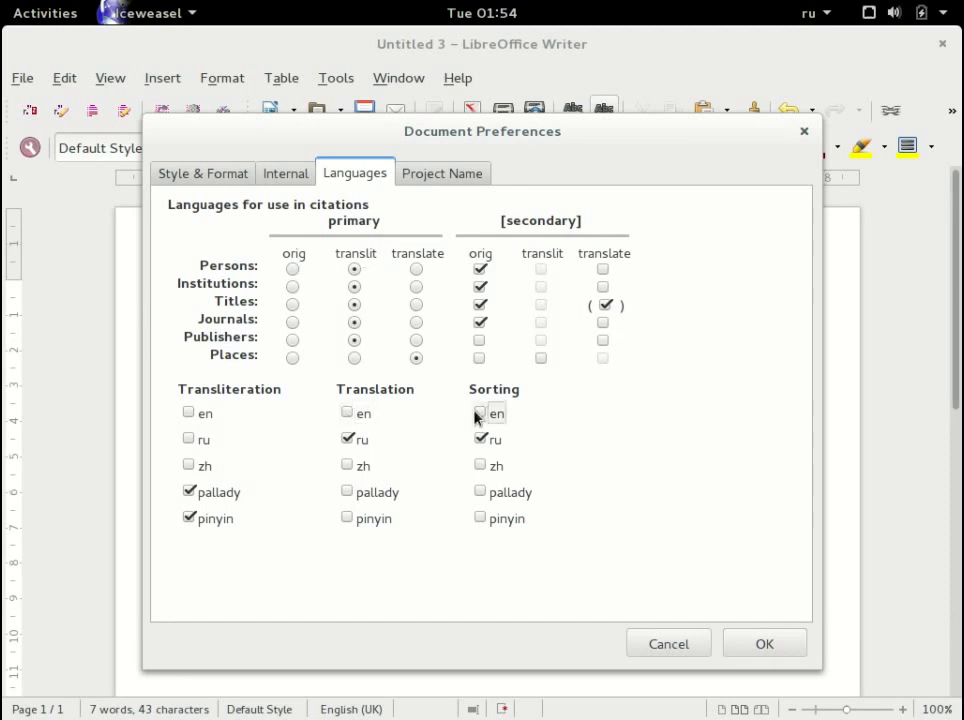
click(188, 520)
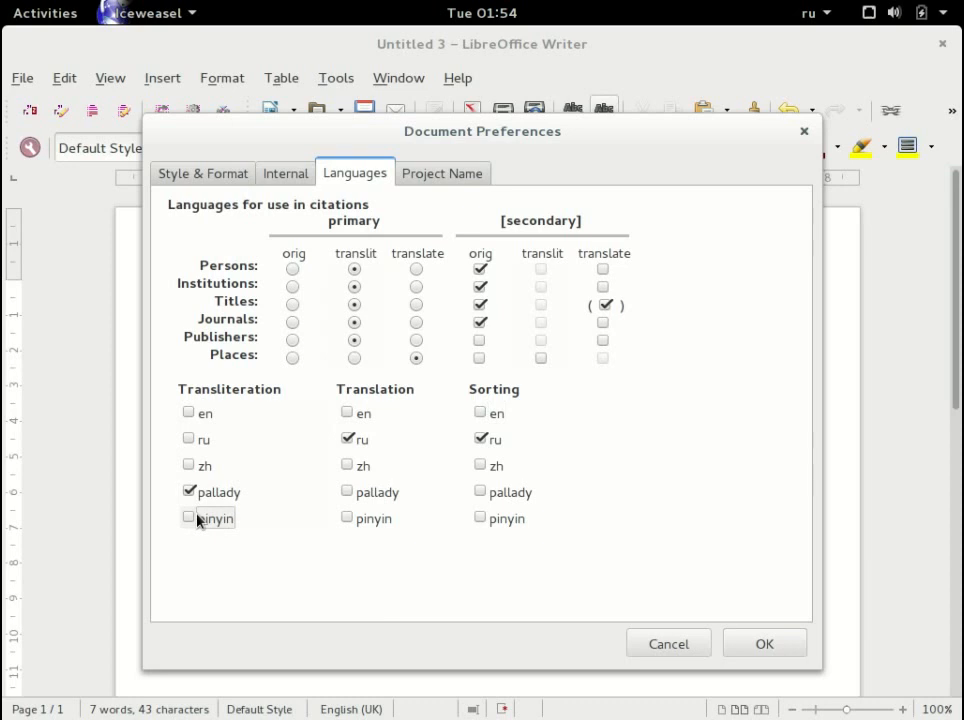
click(750, 646)
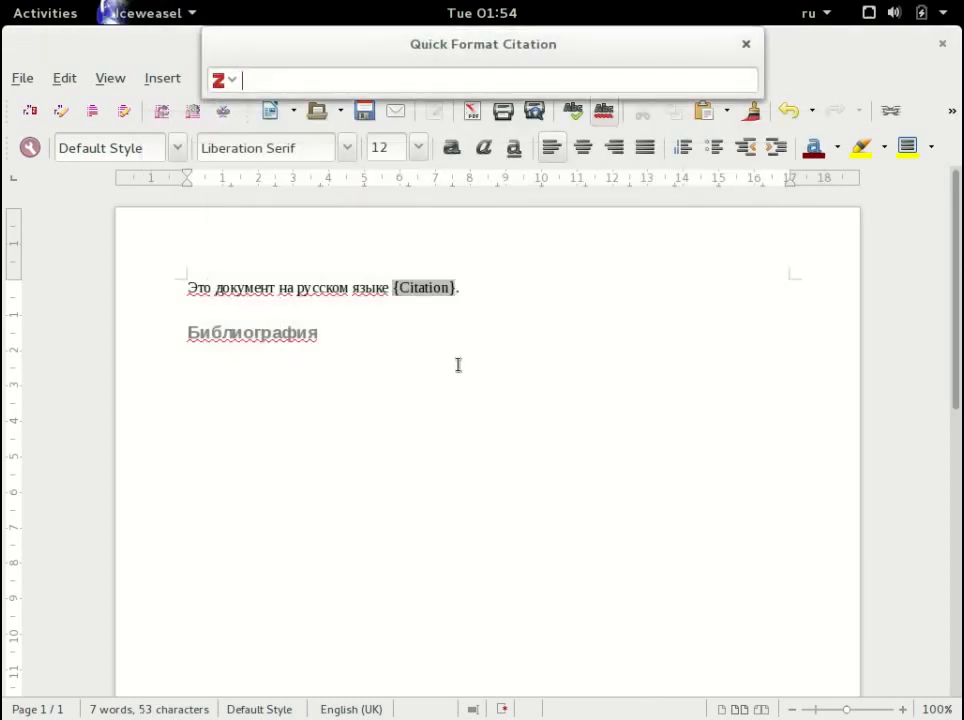
- Find The manual of Chinese history by searching for "Zhongguo" and insert its citation into the Russian sentence
text(Zhongguo)
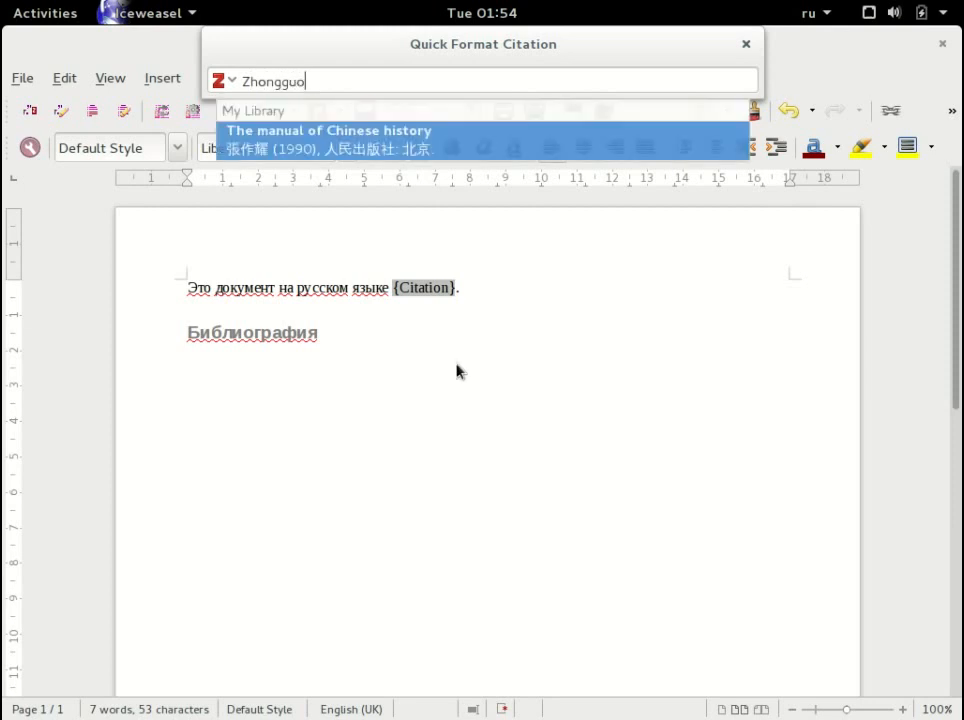
click(408, 148)
key(Return)
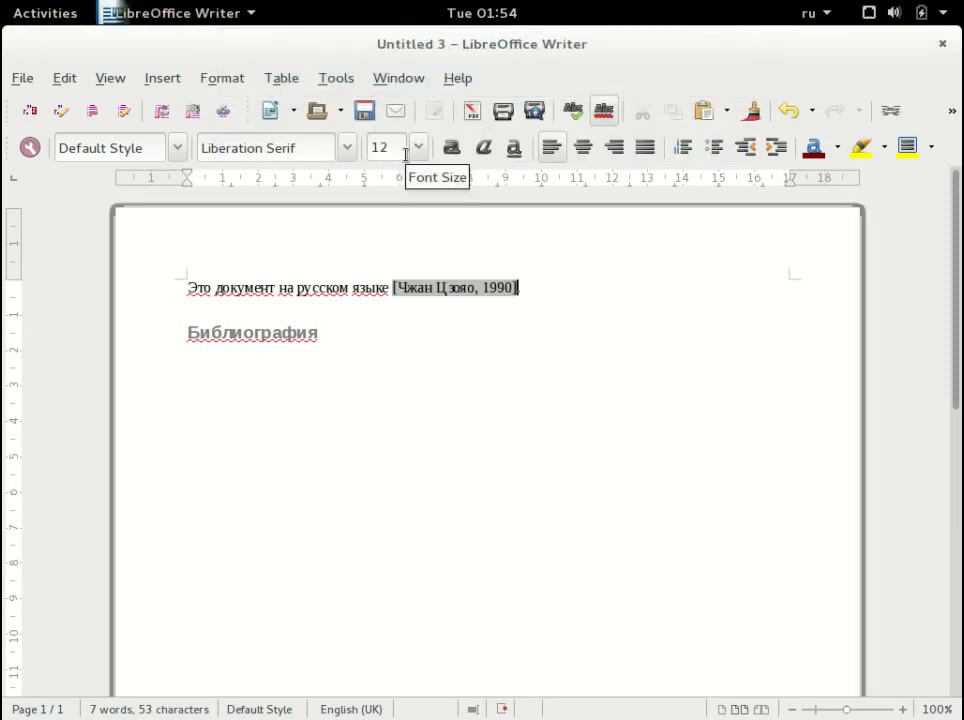
- Insert the Zotero bibliography below the Библиография heading and switch back to the ML-Zotero library in Iceweasel
click(92, 110)
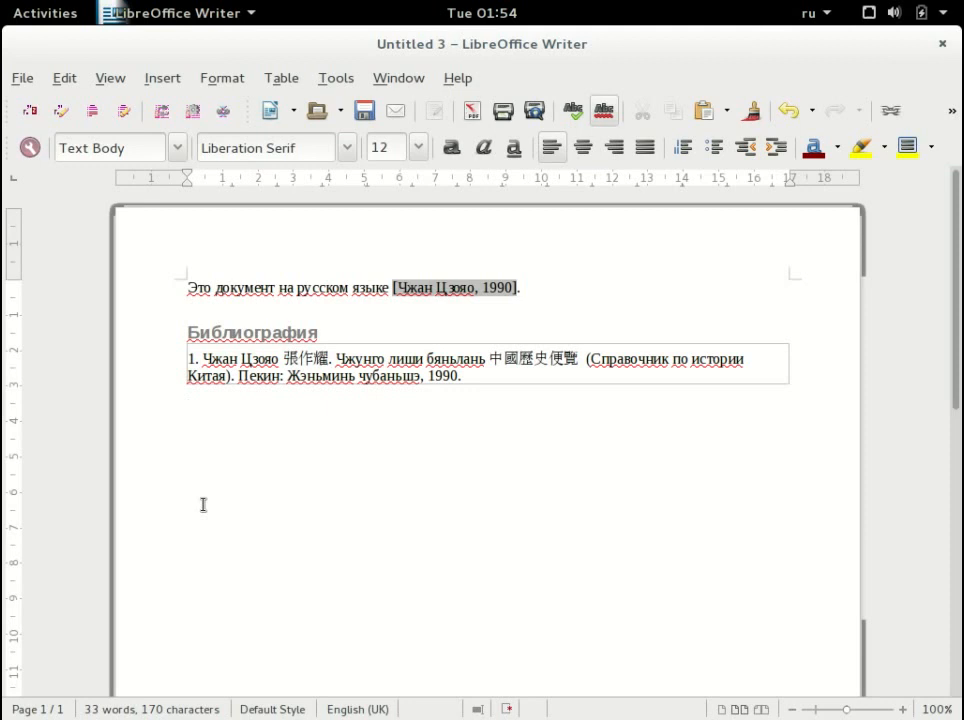
key(alt+Tab)
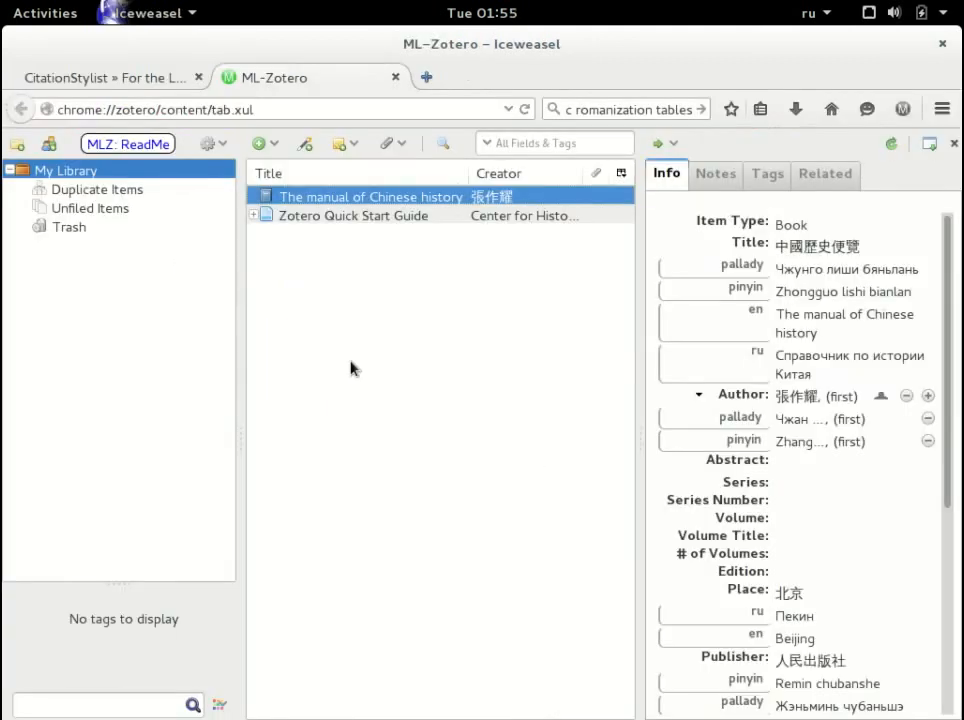